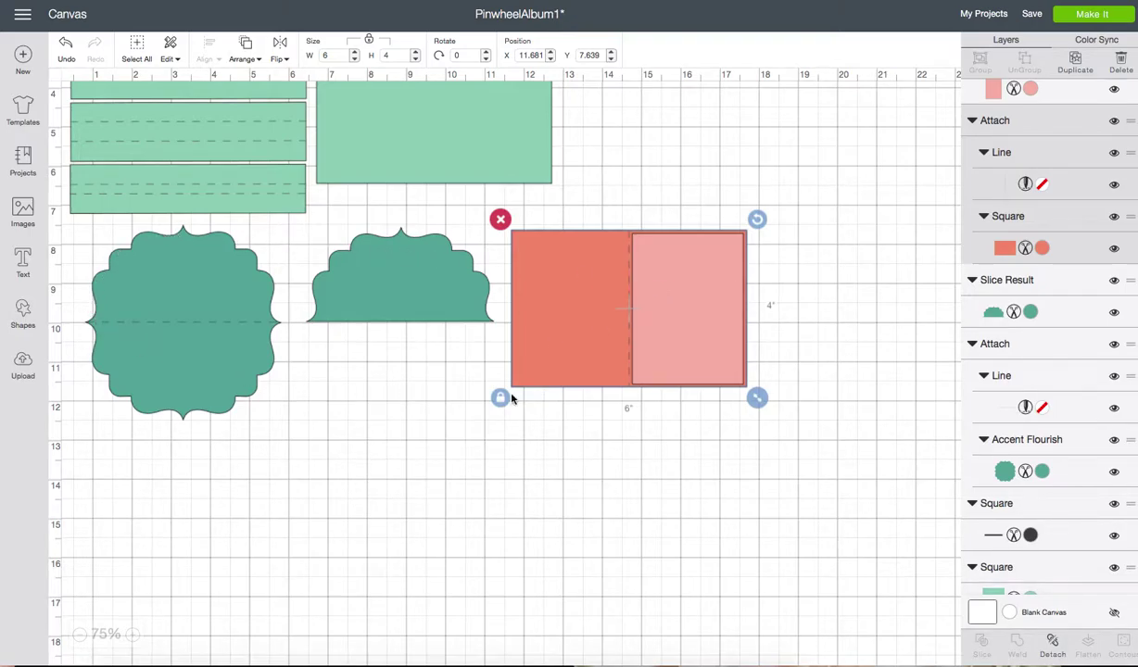
- Search the image library for 'shape' and insert the teal scalloped frame onto the canvas
left_click(408, 480)
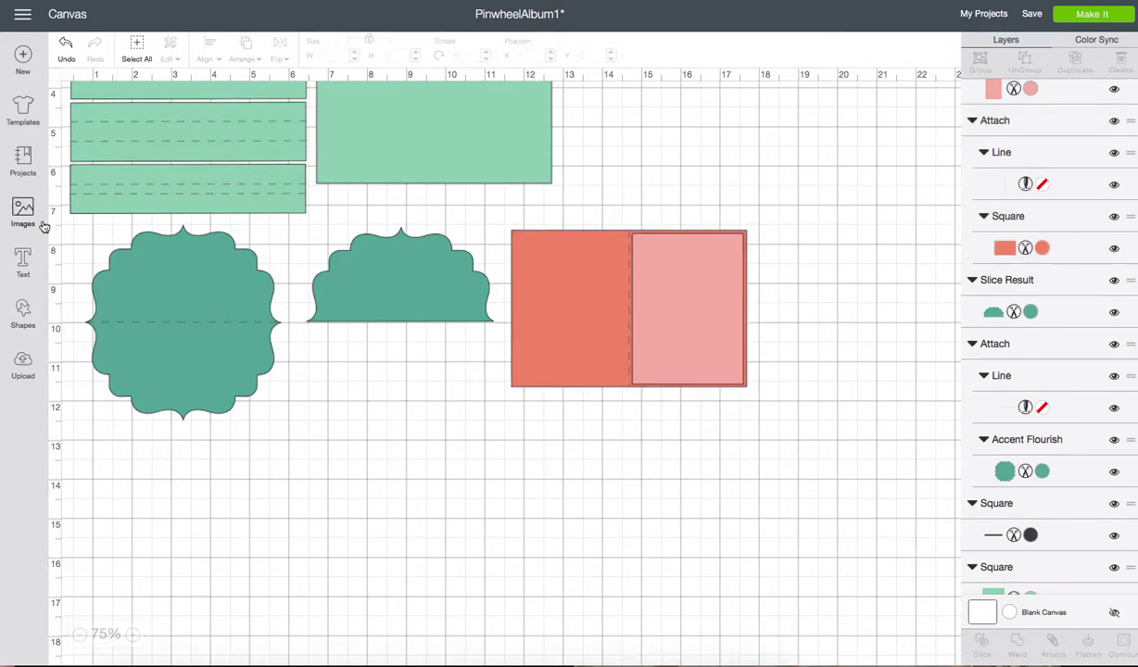
left_click(24, 311)
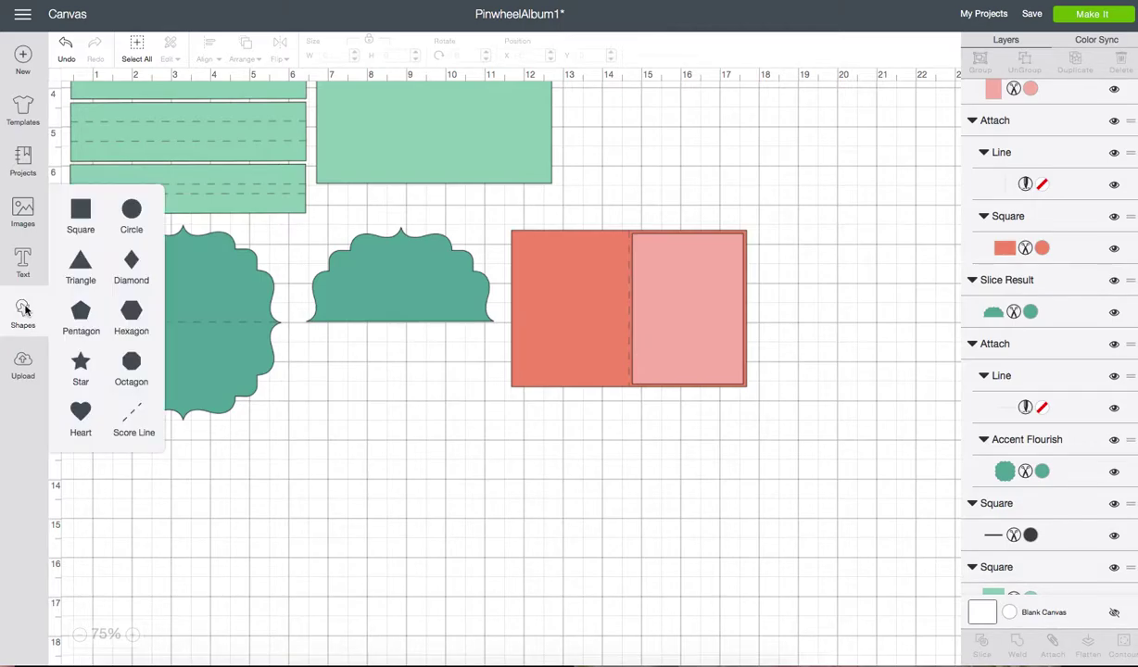
left_click(24, 211)
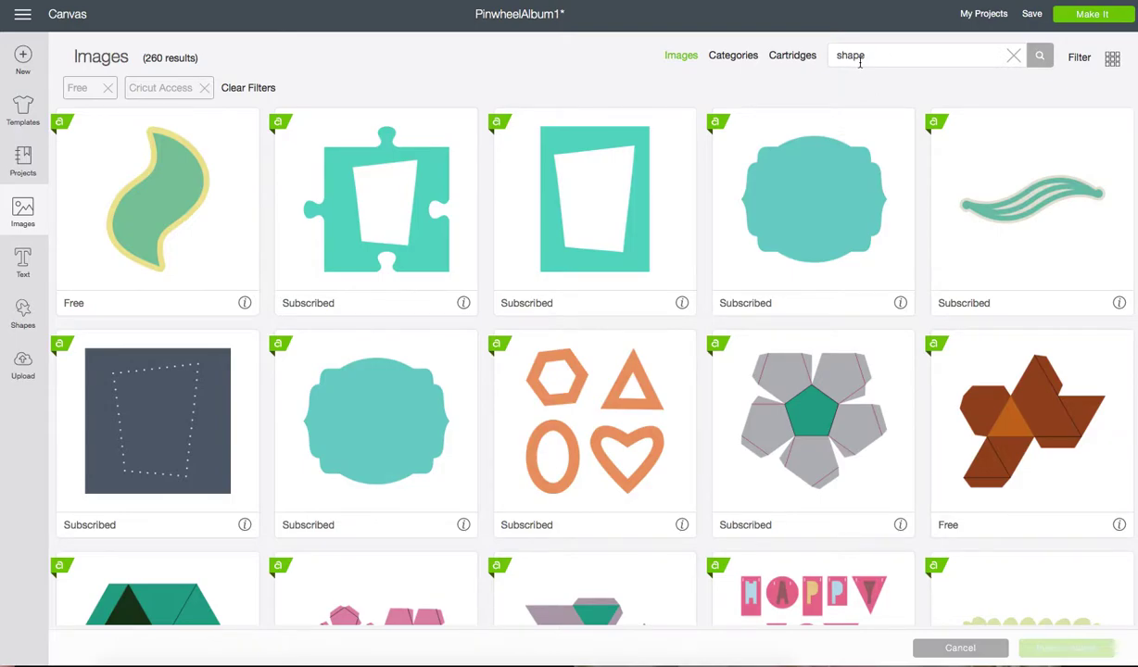
scroll(775, 223, "down", 5)
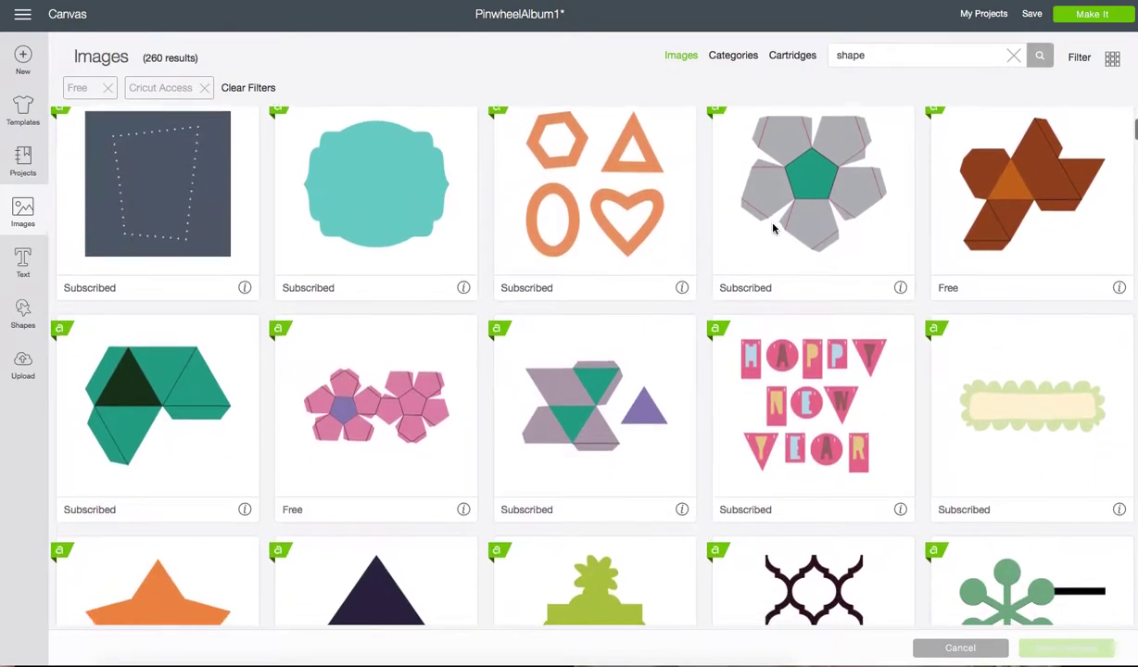
scroll(773, 228, "down", 8)
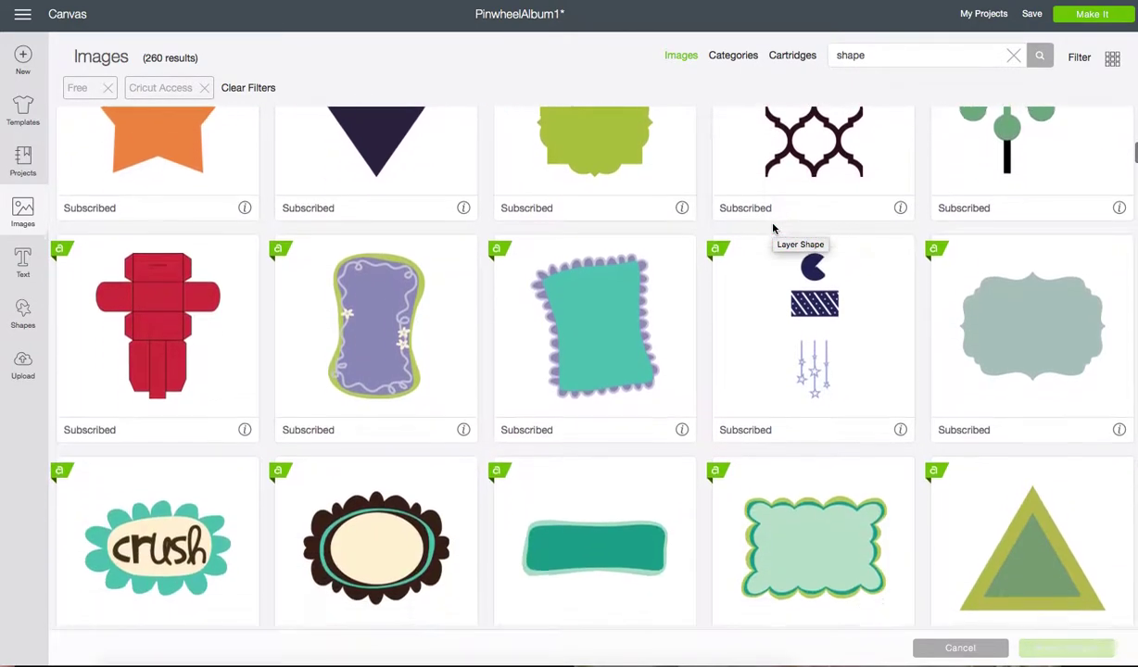
scroll(773, 228, "down", 10)
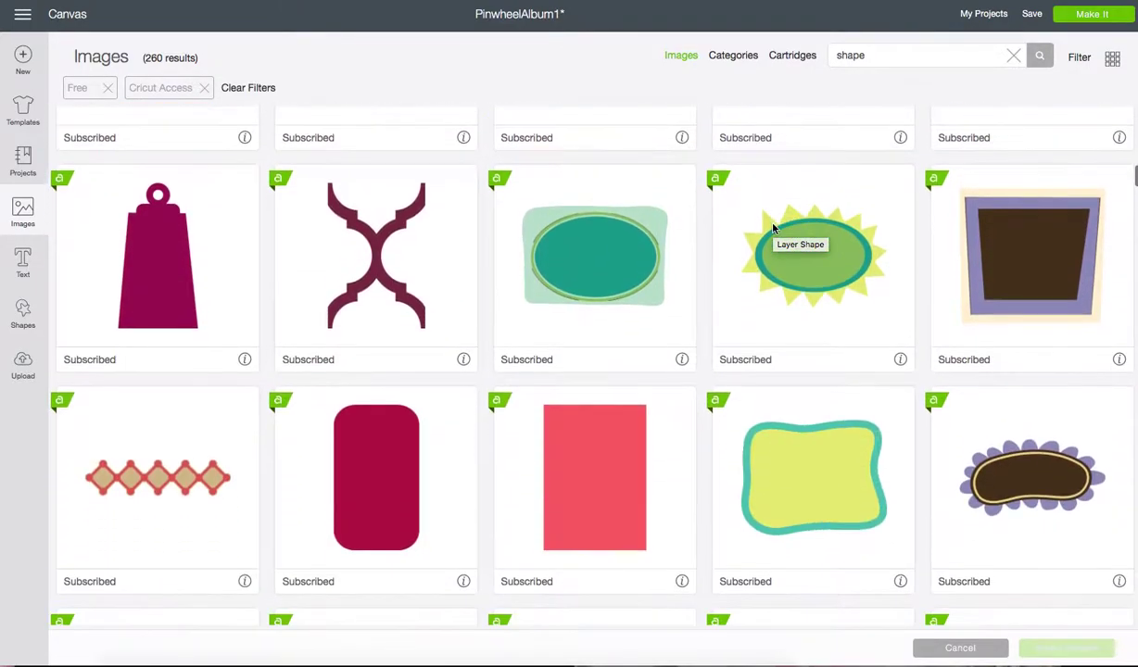
scroll(772, 228, "down", 8)
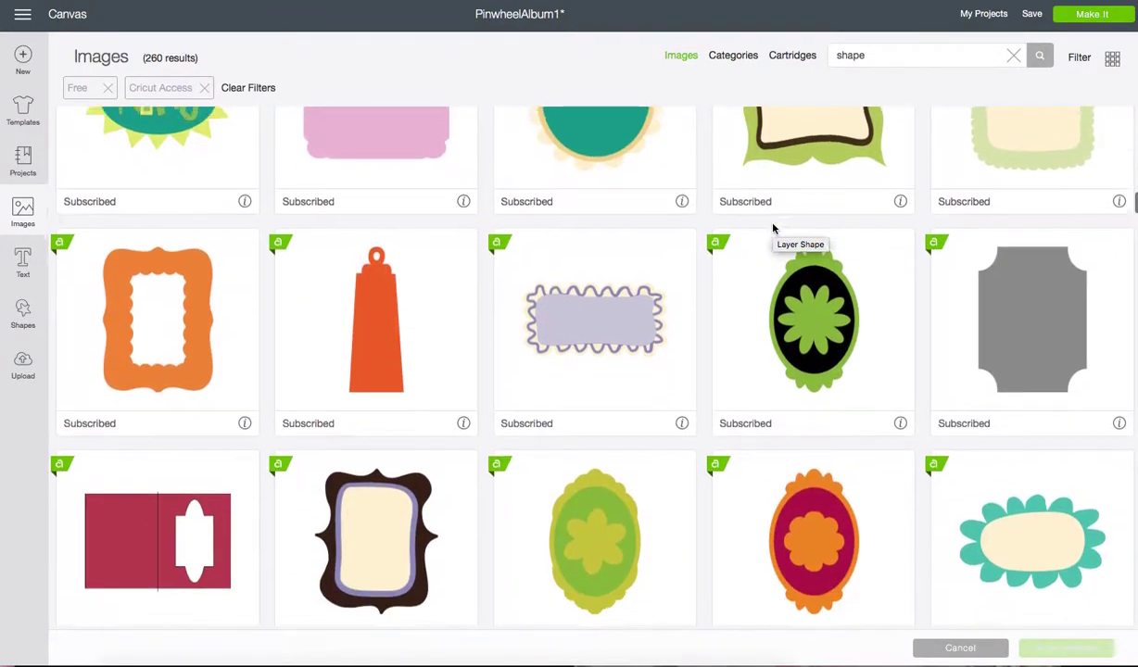
scroll(773, 228, "down", 6)
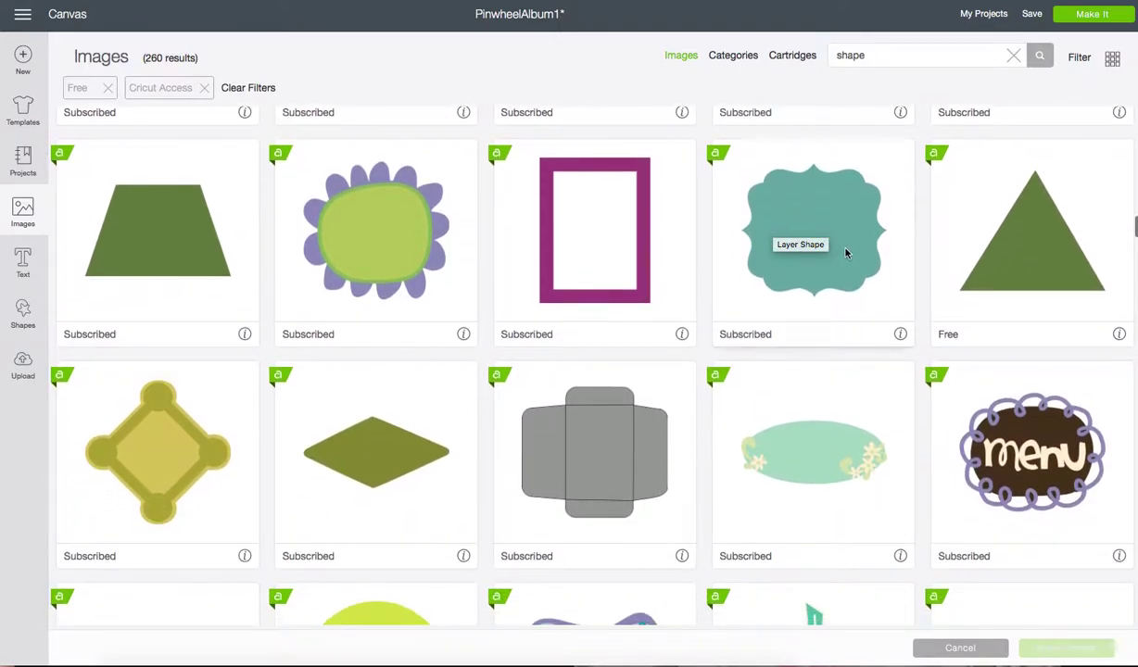
left_click(845, 253)
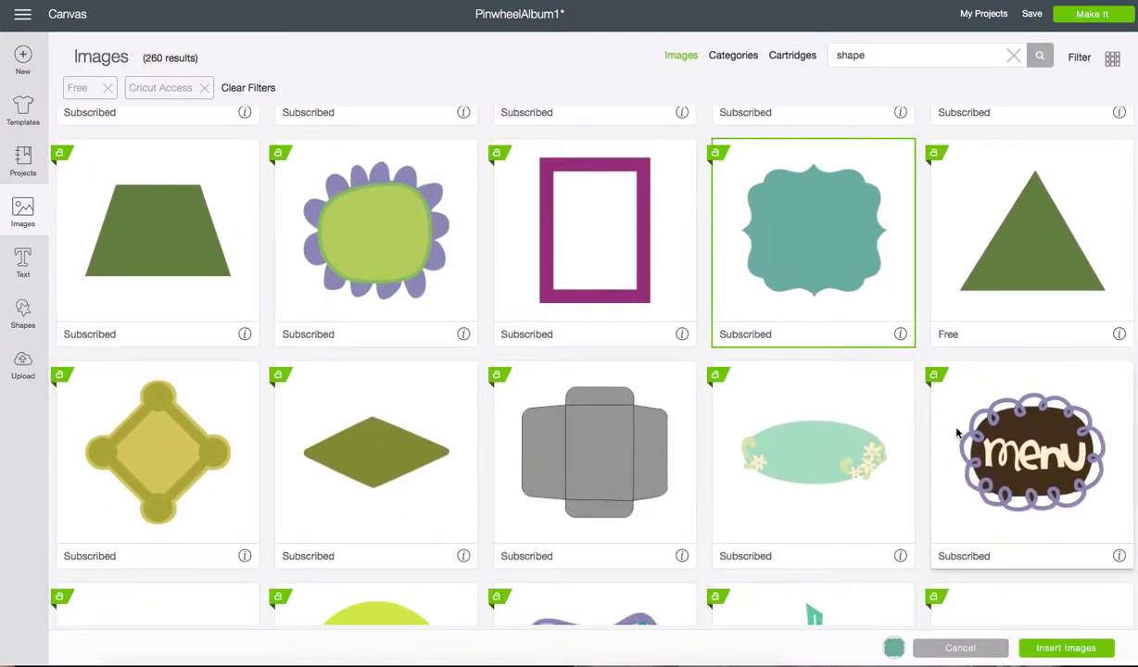
left_click(1066, 648)
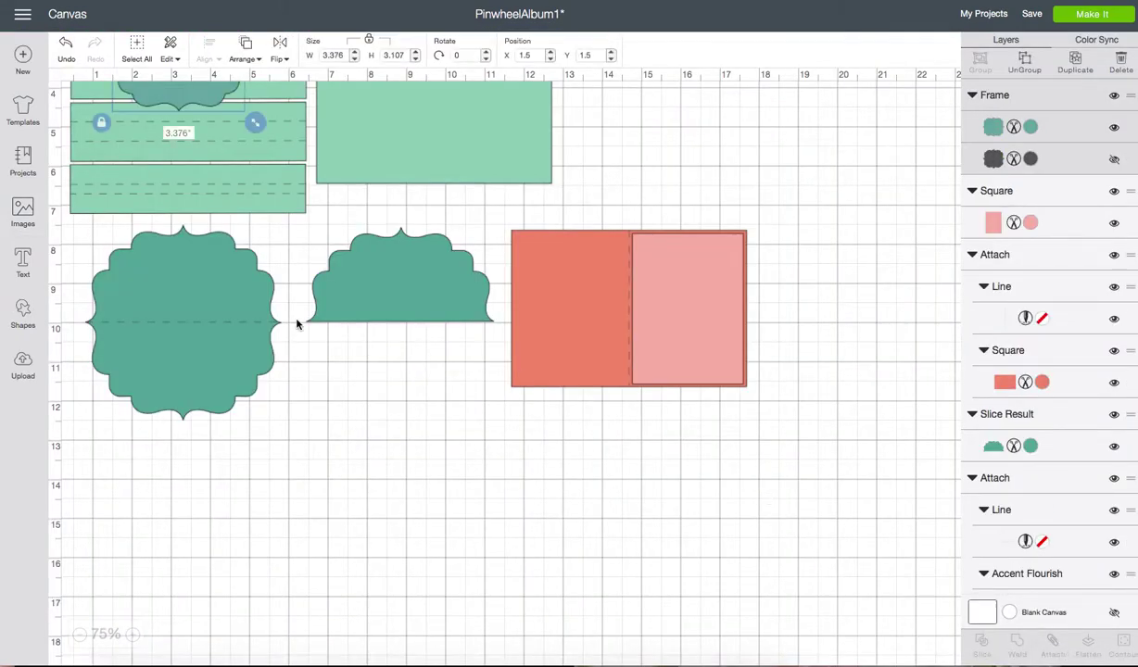
- Move the newly inserted frame down below the existing pieces
left_click_drag(183, 88, 356, 591)
scroll(648, 577, "down", 3)
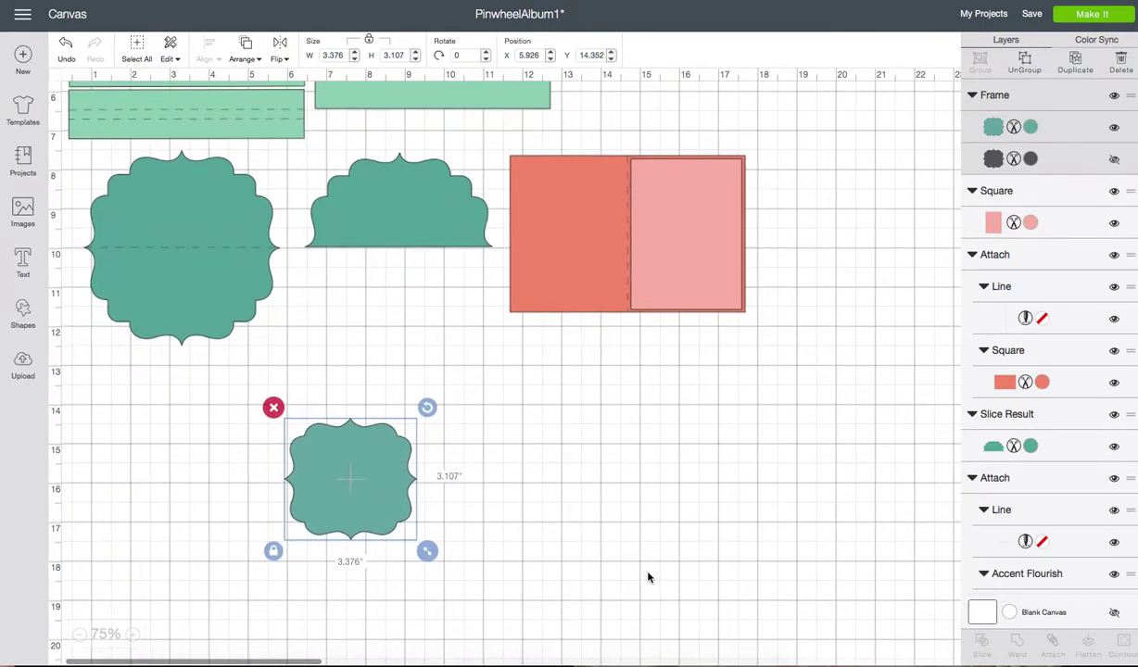
scroll(648, 577, "down", 1)
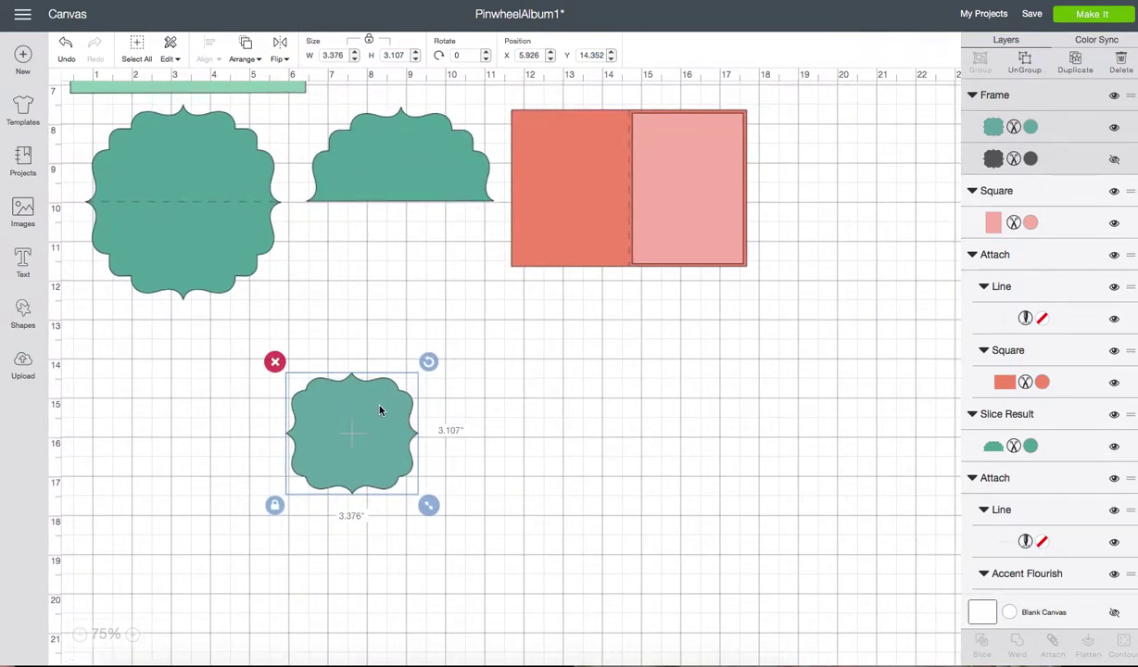
left_click_drag(380, 409, 310, 402)
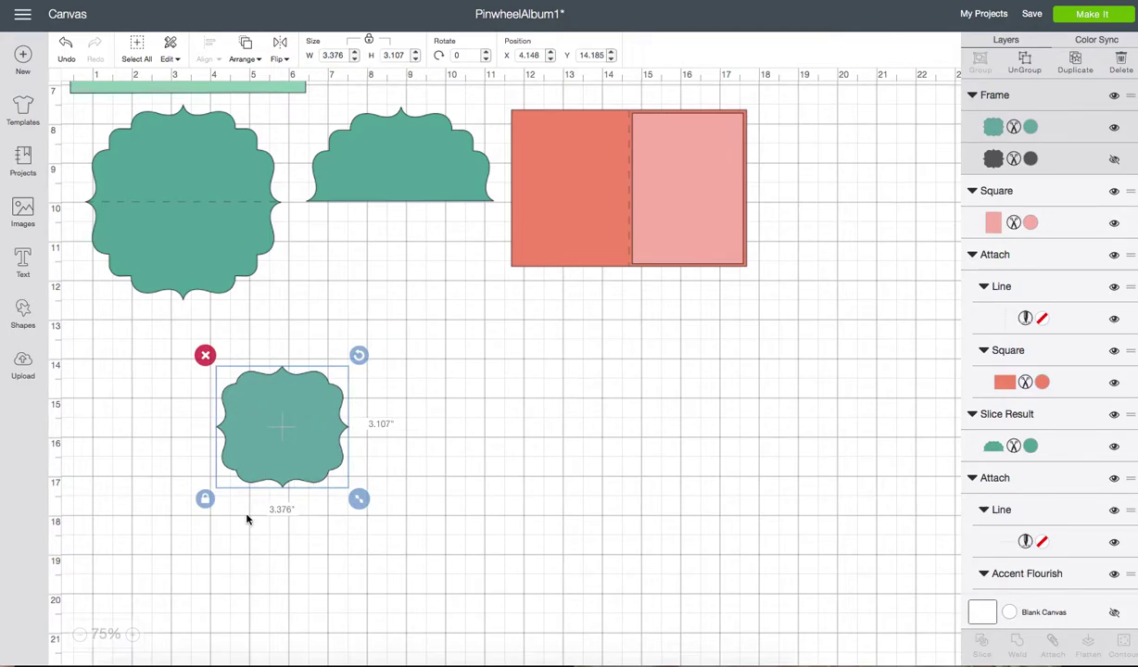
- Resize the frame to 5 x 5 inches, relock proportions, and slide it under the full frame
left_click(205, 498)
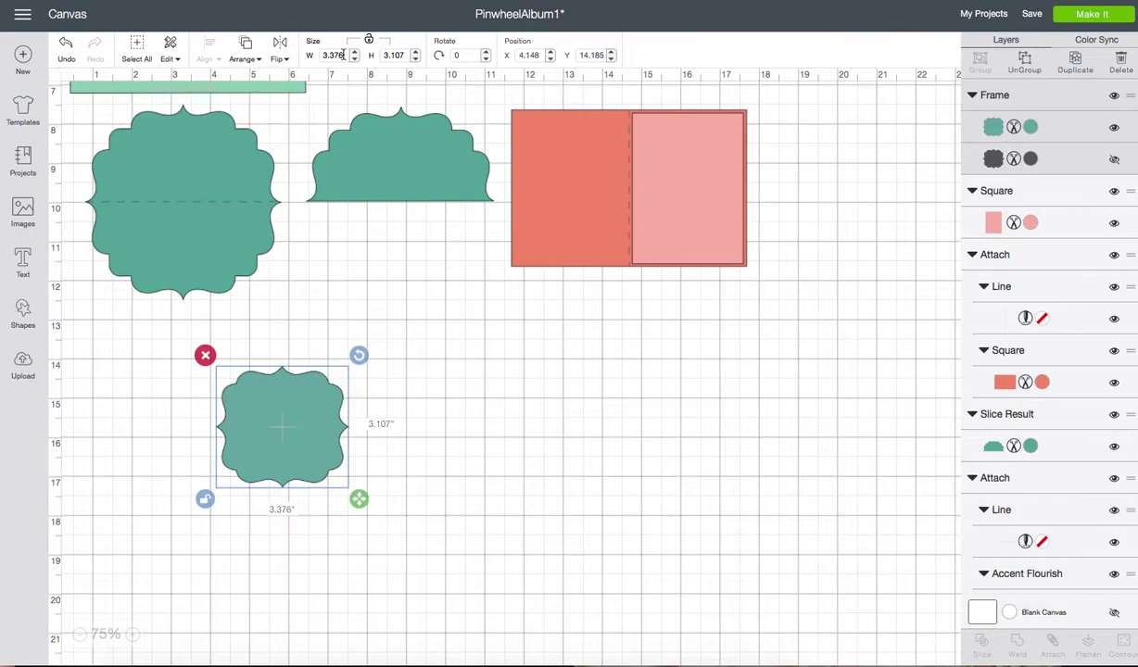
left_click_drag(348, 55, 309, 54)
type("5")
left_click(406, 54)
left_click_drag(406, 53, 371, 54)
type("5")
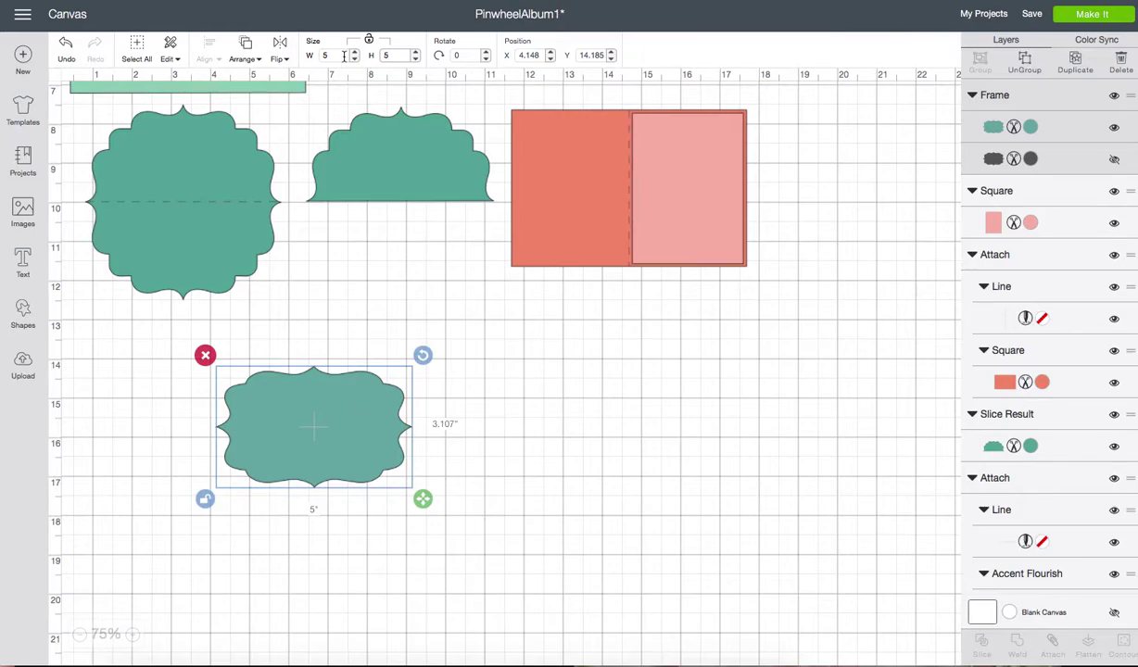
key("Return")
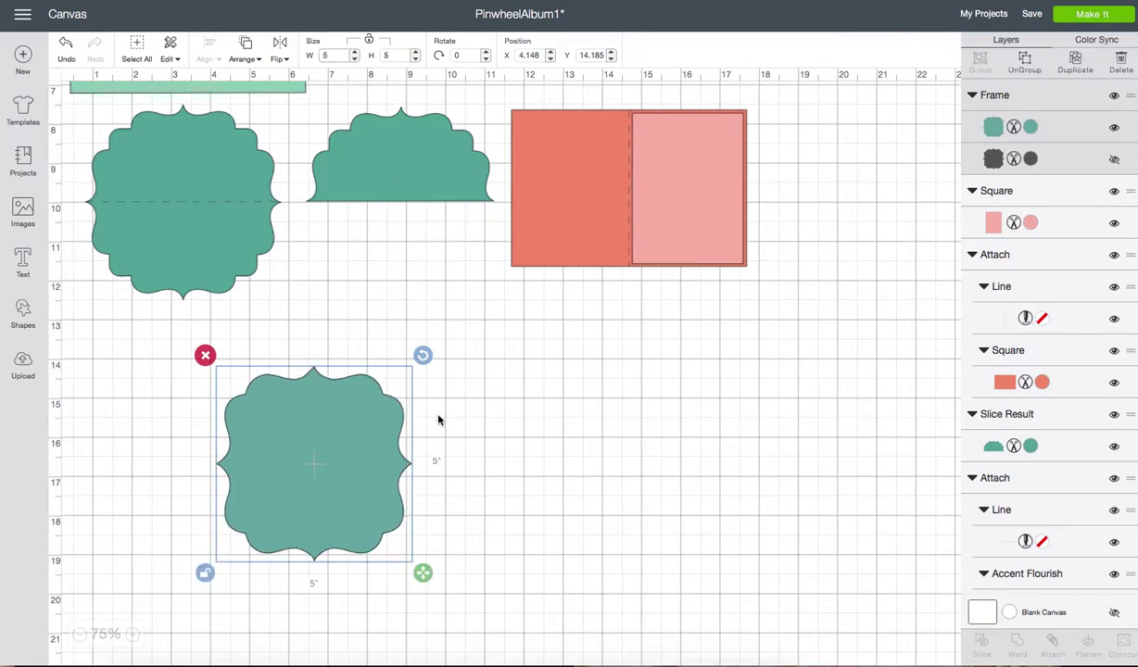
left_click(204, 574)
left_click_drag(385, 482, 273, 468)
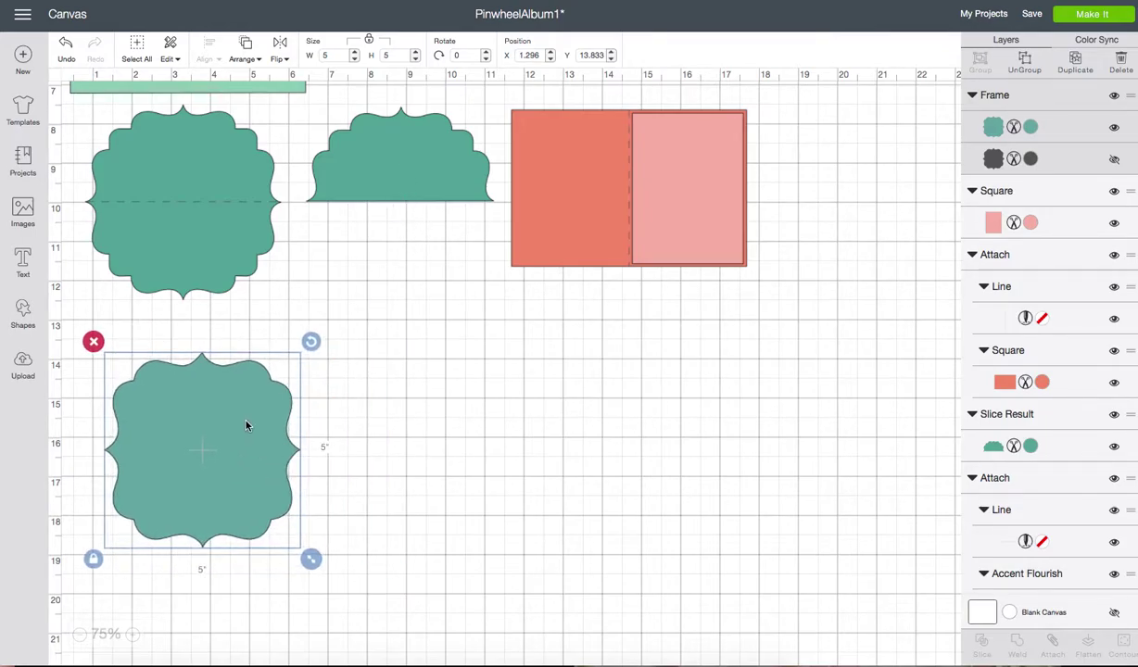
- Duplicate the 5-inch frame and place the copy to the right of the original
left_click(1079, 66)
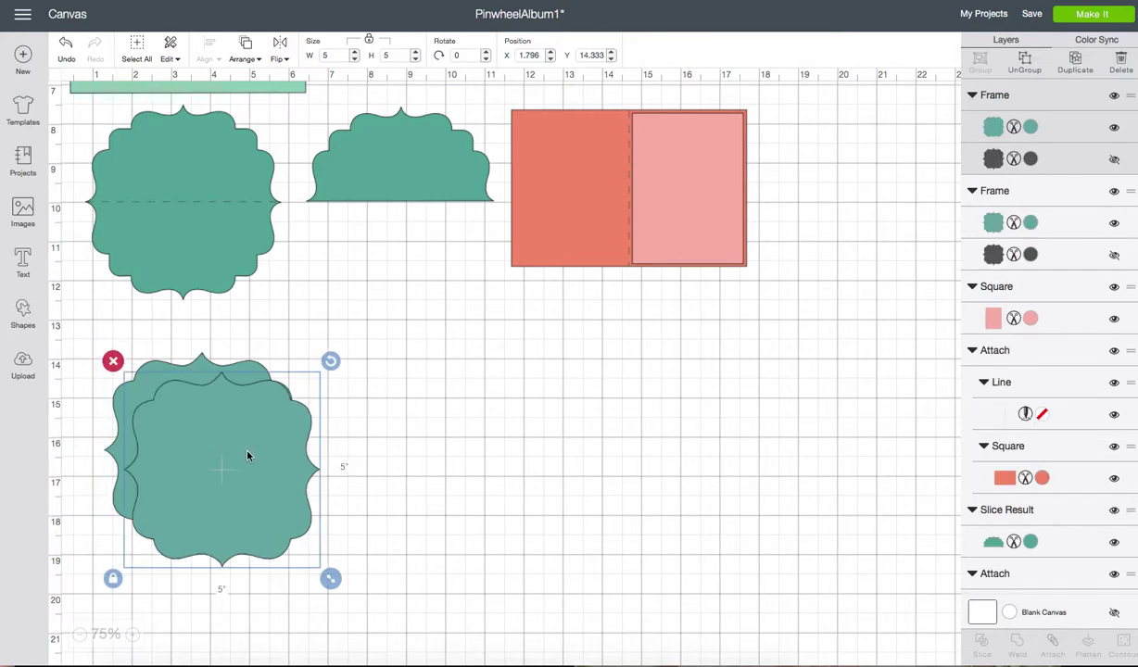
left_click_drag(236, 431, 452, 439)
left_click(653, 466)
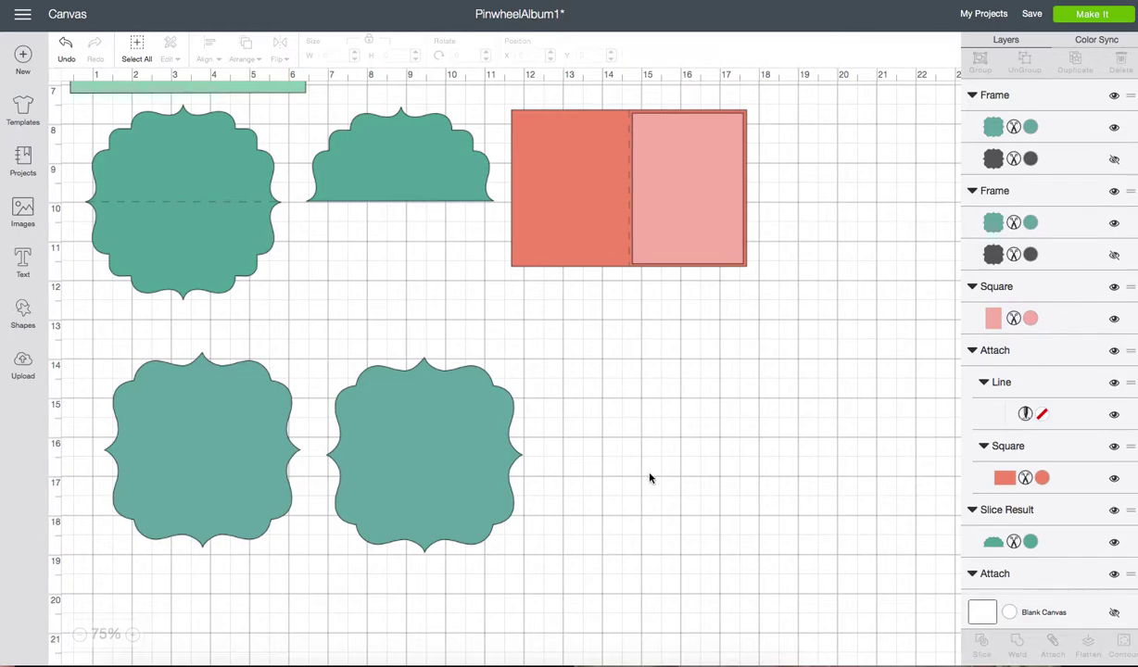
left_click(165, 471)
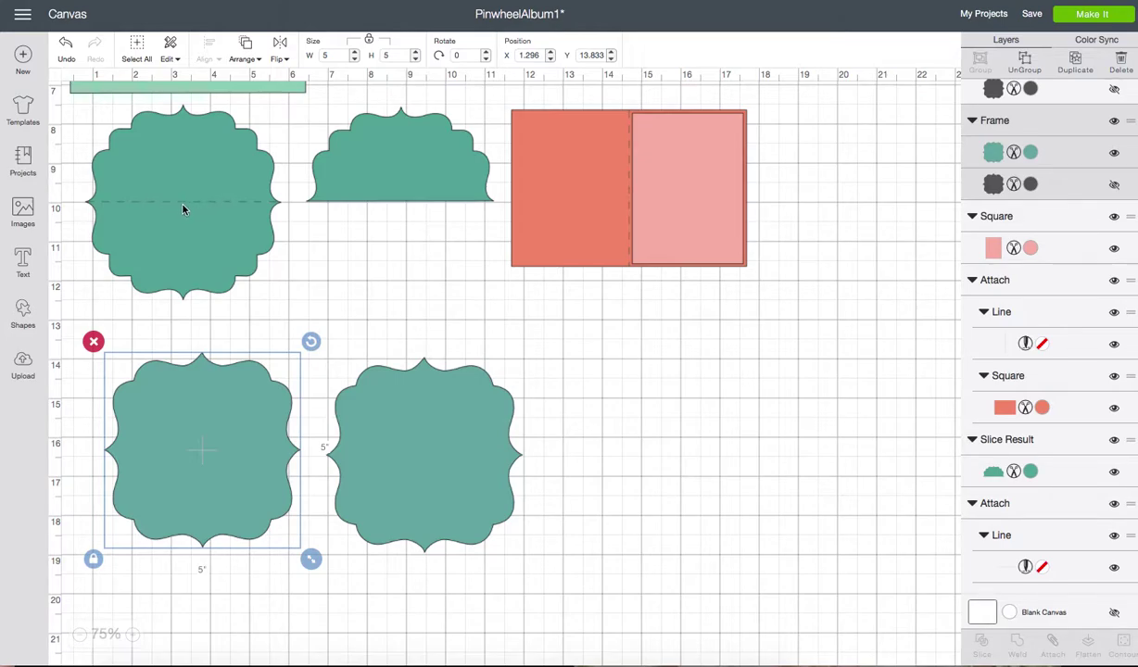
- Add a score line and drag it down below the frames
left_click(24, 315)
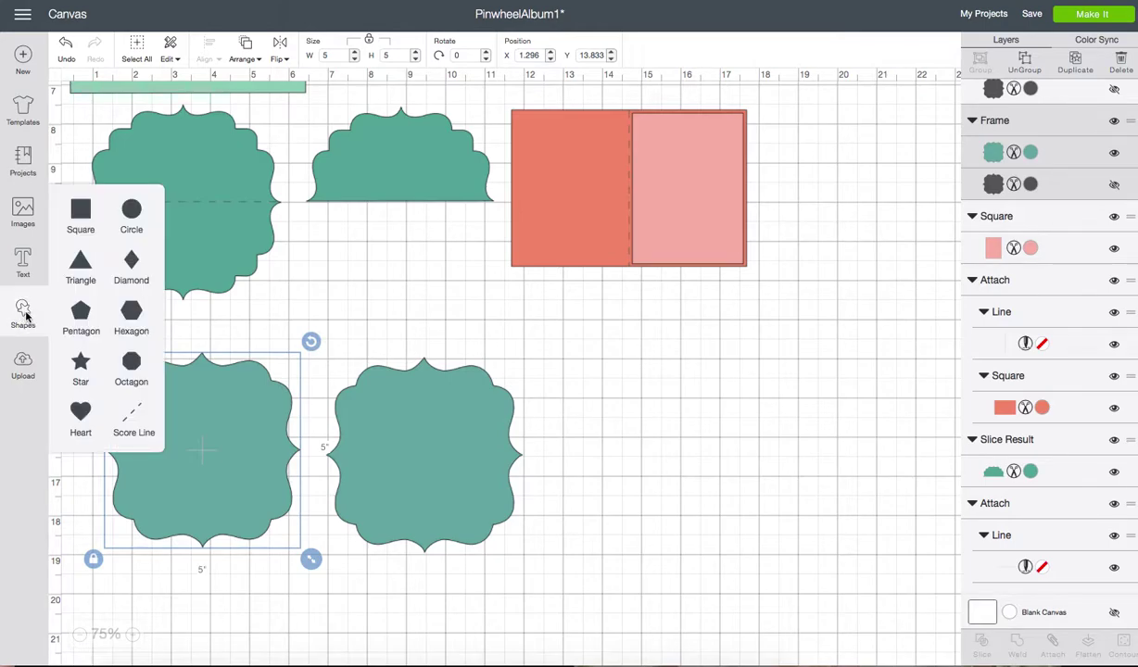
left_click(130, 419)
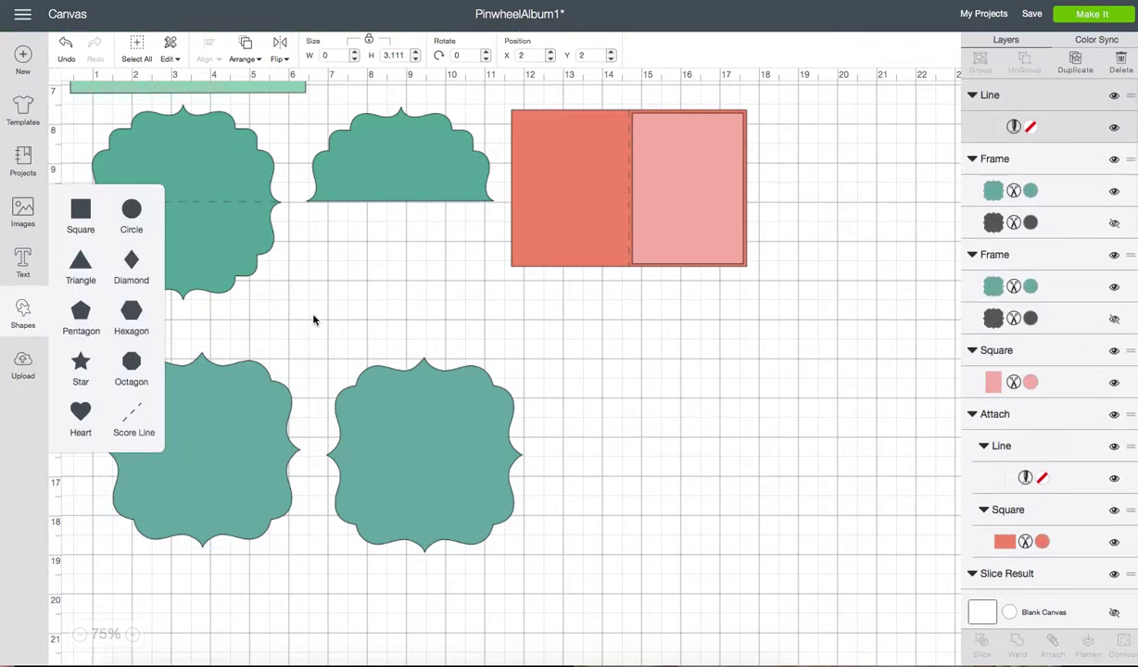
scroll(303, 295, "up", 5)
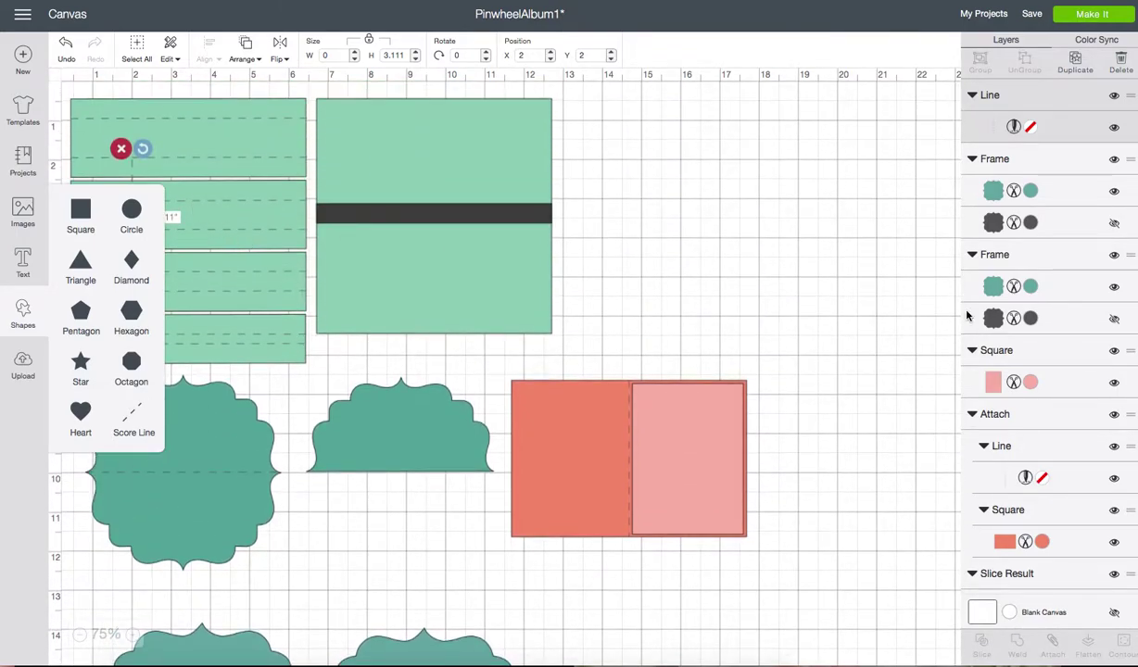
left_click(146, 156)
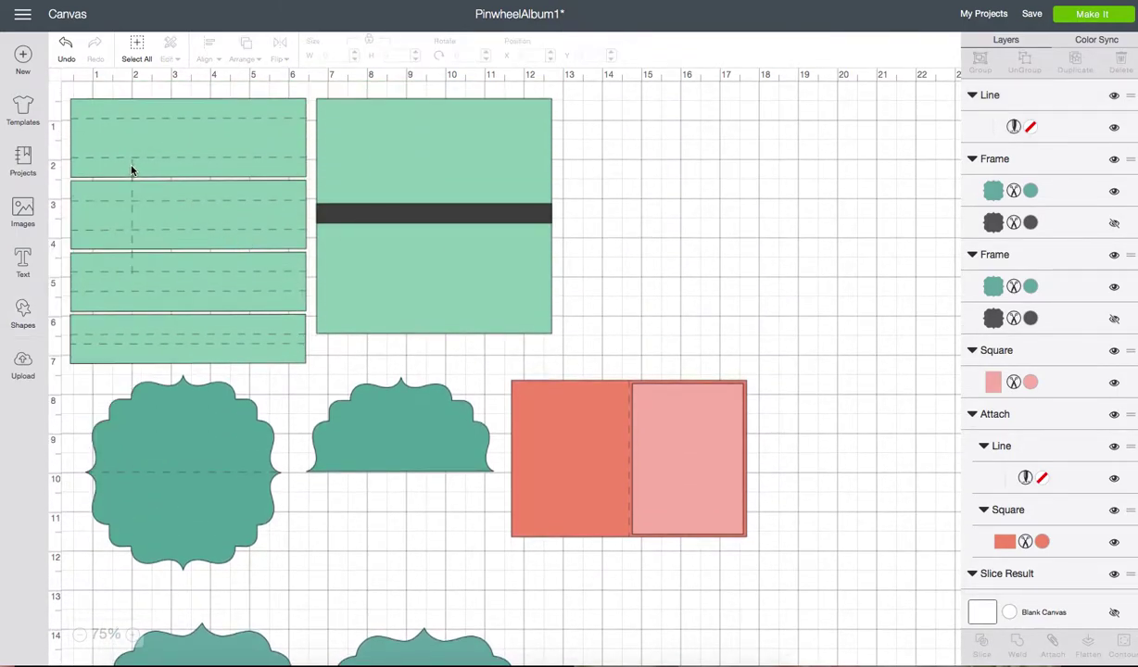
left_click_drag(129, 171, 318, 597)
scroll(569, 594, "down", 7)
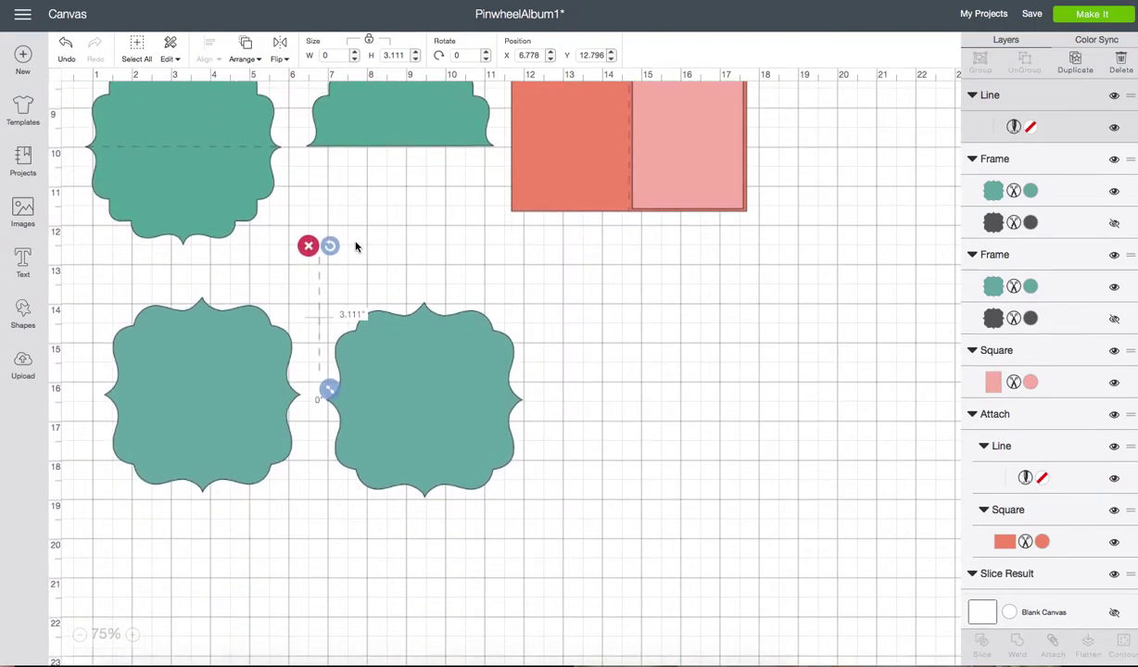
left_click_drag(320, 268, 318, 263)
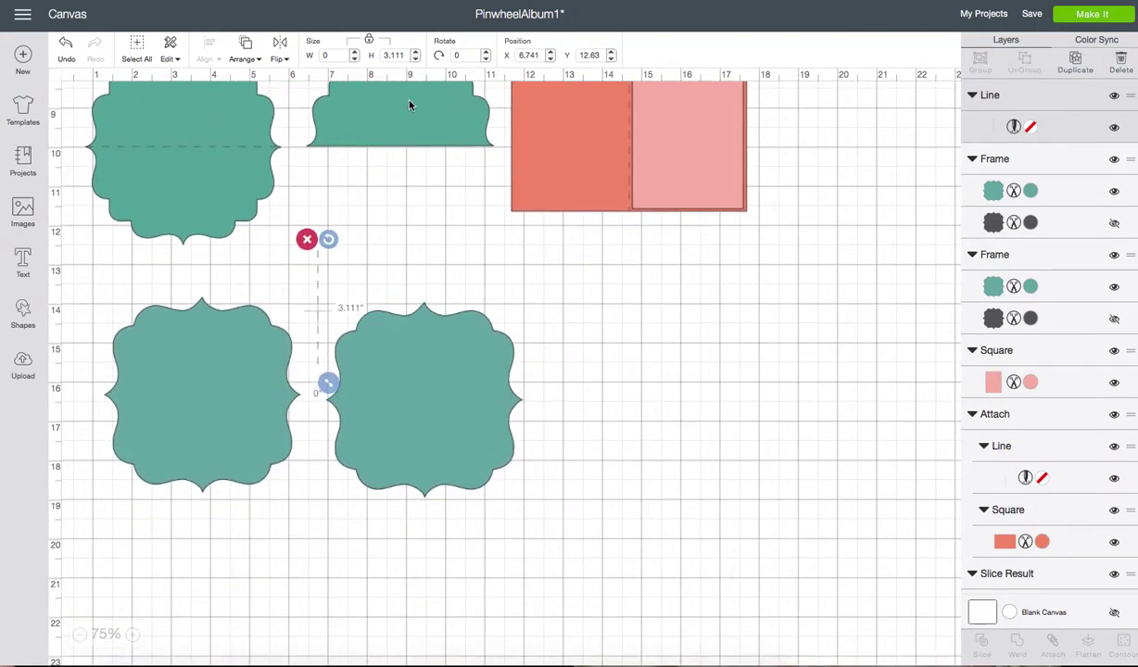
- Rotate the score line 90 degrees so it runs horizontally
left_click(454, 55)
type("90")
key("Return")
type("9")
key("Return")
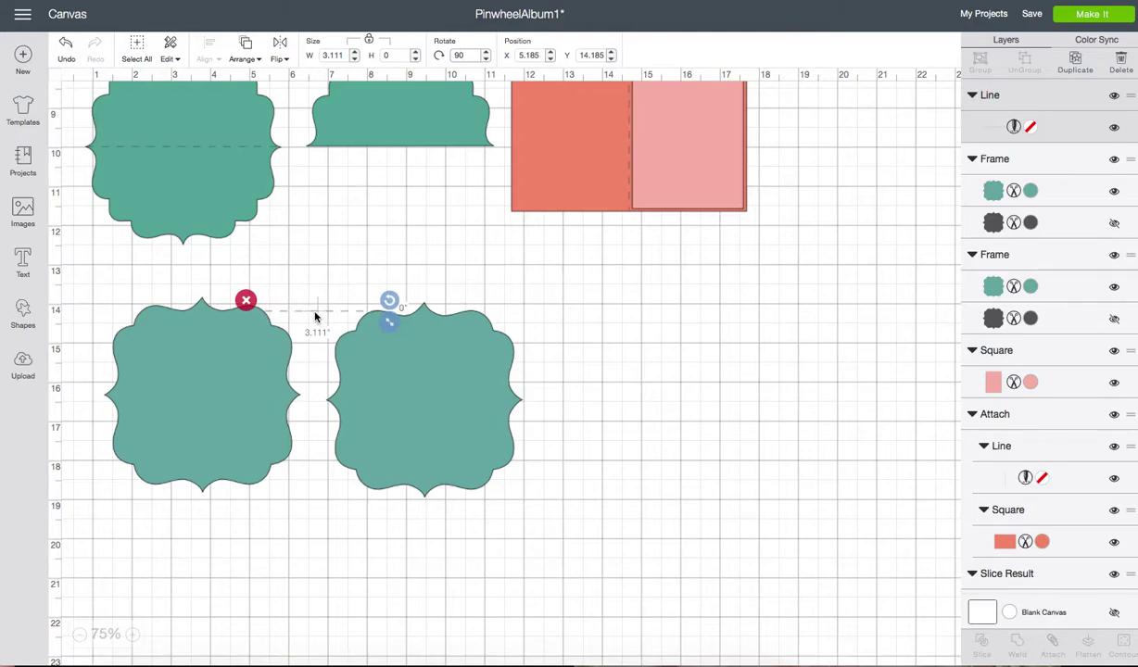
- Place the line across the left frame, set its width to 5 inches, and select both
left_click_drag(316, 317, 157, 400)
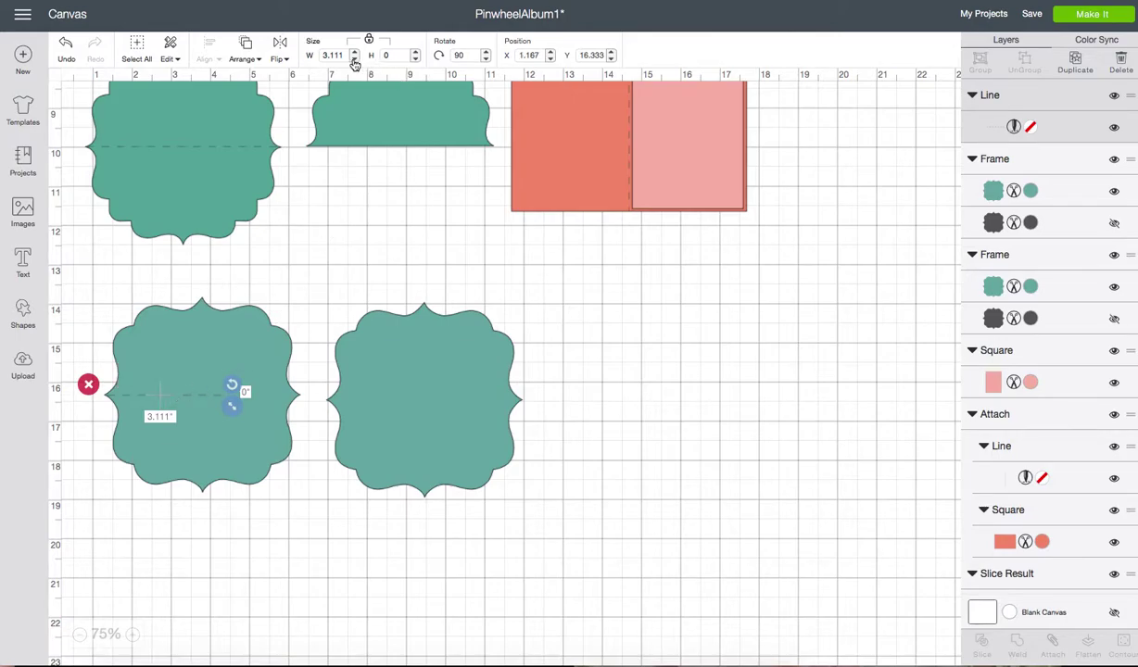
left_click_drag(341, 56, 305, 55)
type("5")
key("Return")
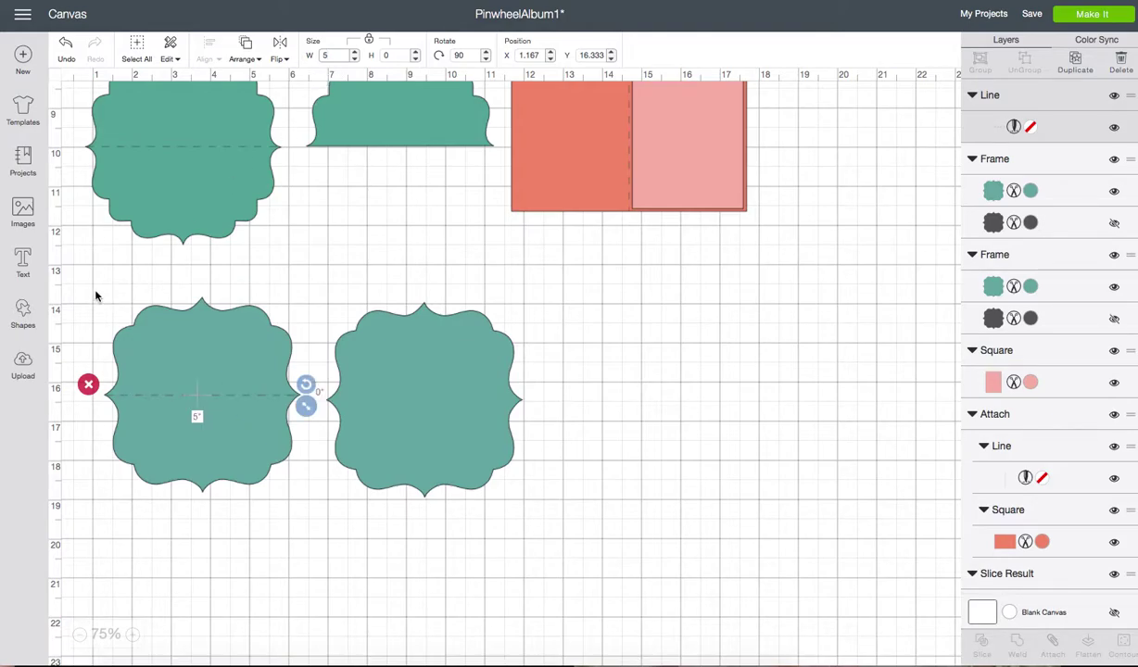
left_click_drag(96, 292, 310, 521)
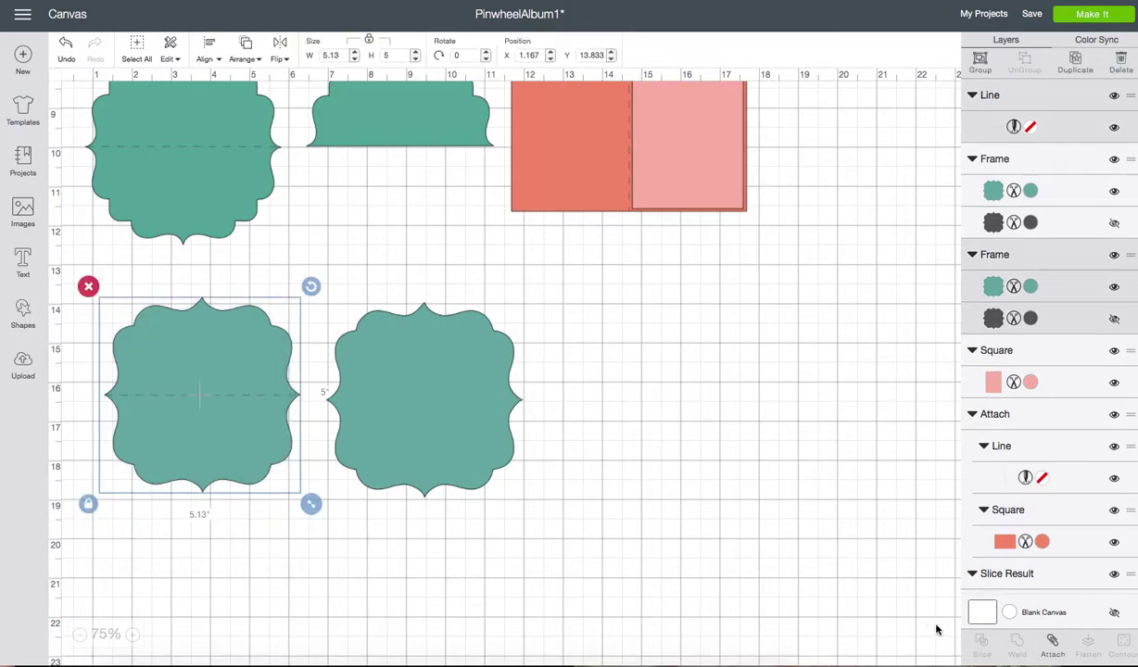
- Attach the score line to the left frame and nudge the right frame slightly right
left_click(1053, 644)
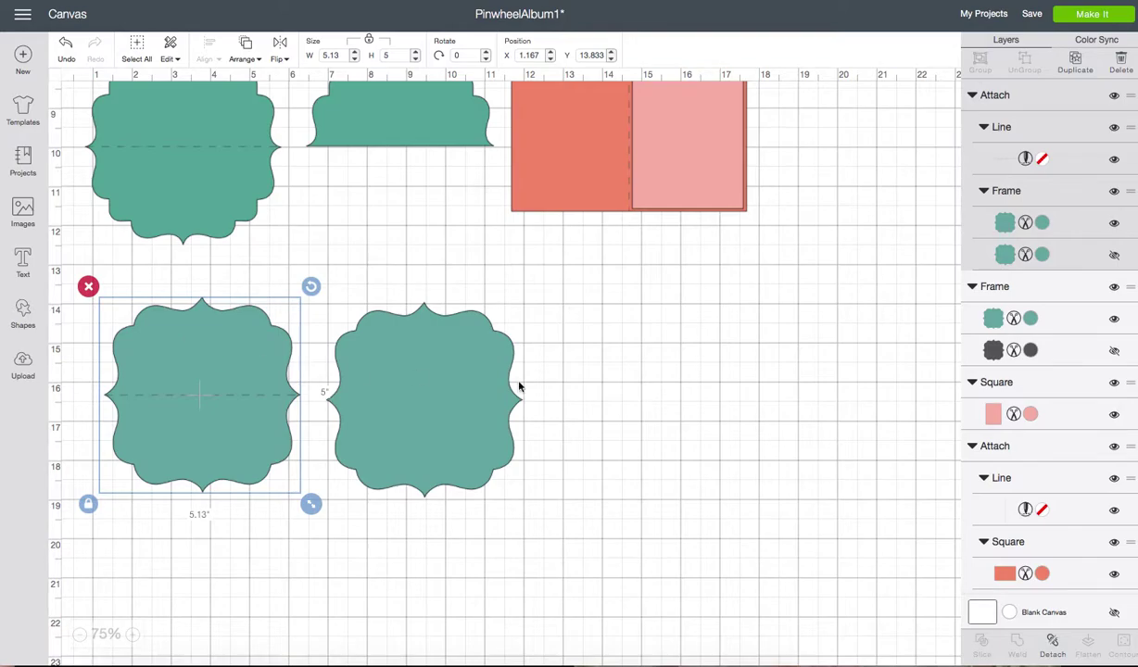
left_click(680, 408)
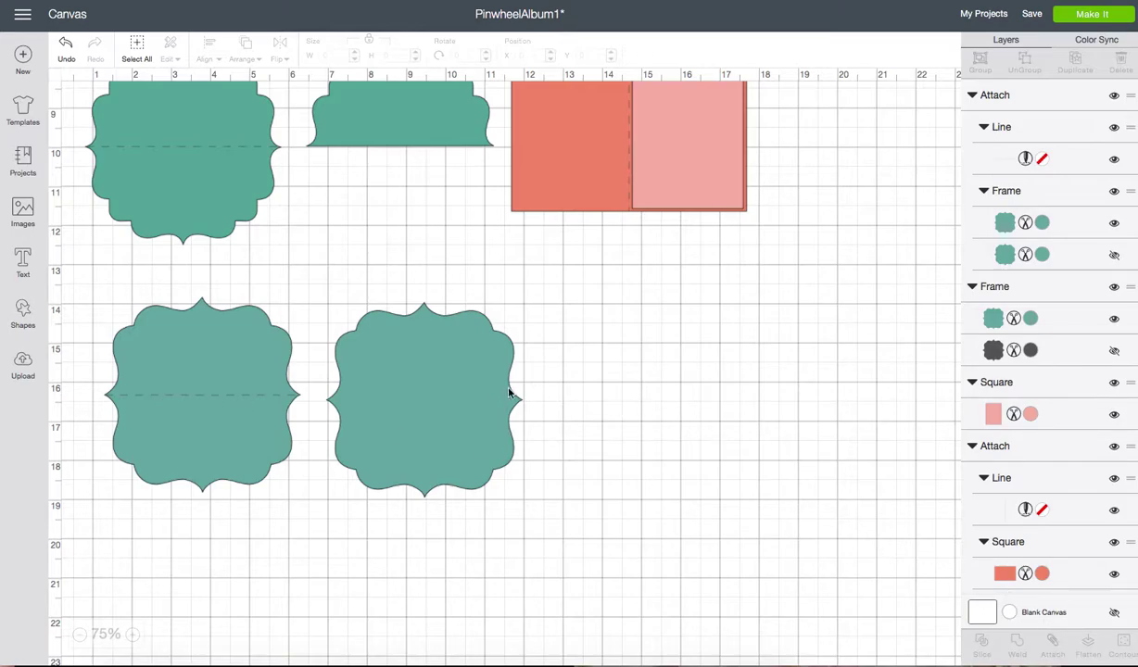
left_click_drag(472, 393, 502, 387)
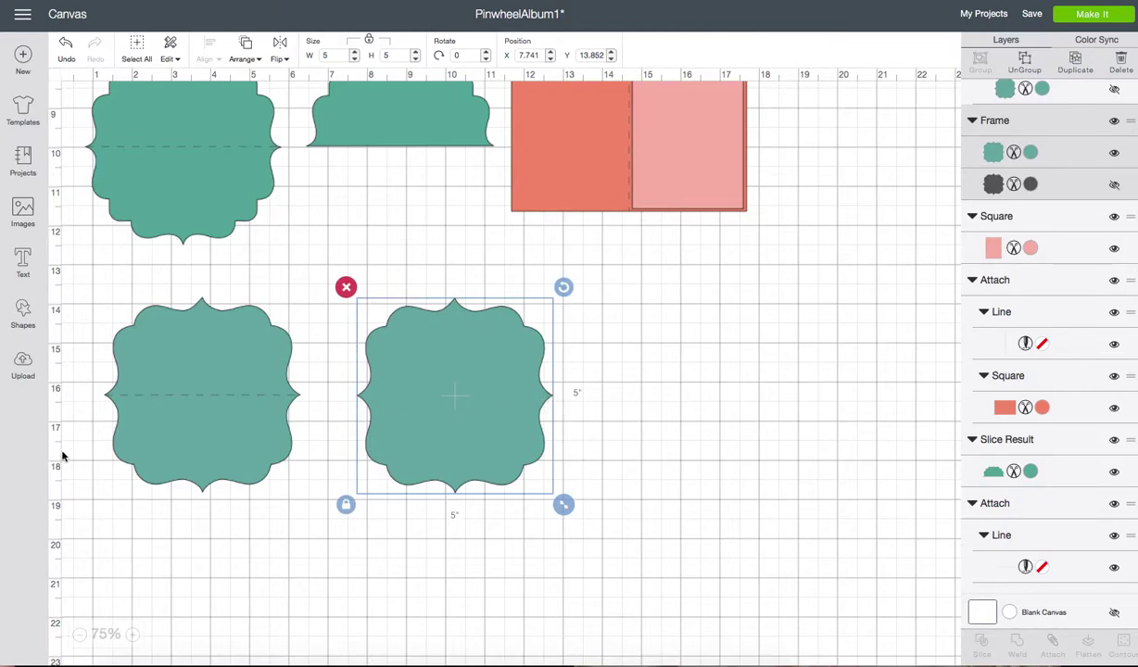
- Add a 6.611-inch square over the right frame's lower half and select it with the frame
left_click(23, 313)
left_click(82, 217)
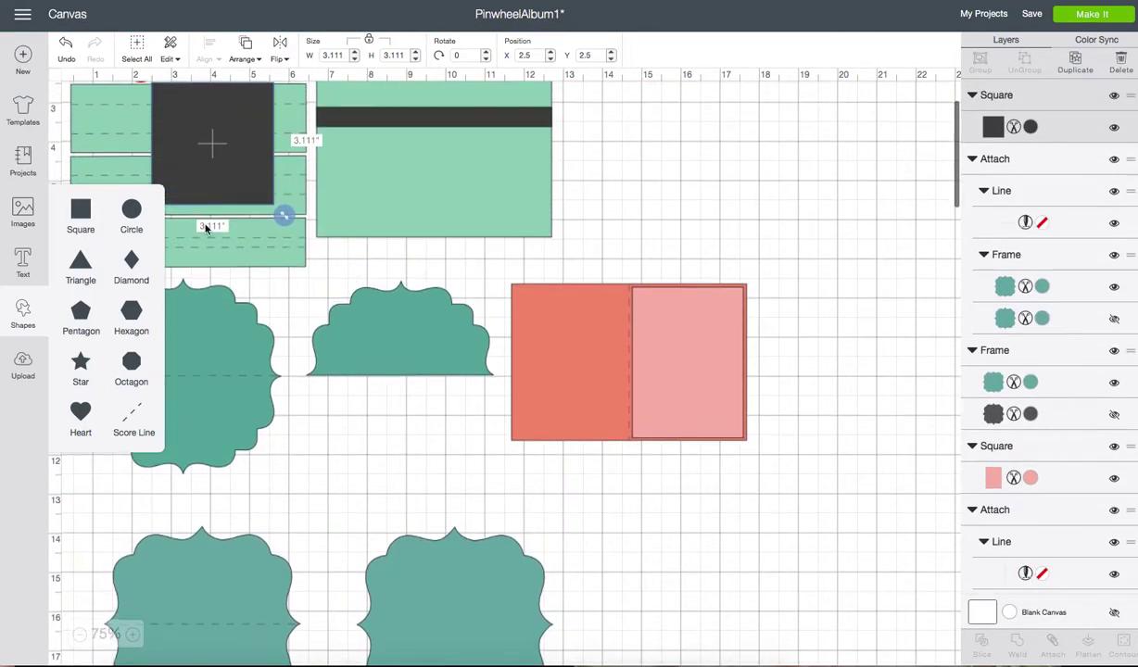
left_click_drag(205, 203, 410, 649)
scroll(638, 572, "down", 1)
scroll(637, 573, "down", 4)
left_click_drag(444, 369, 544, 564)
left_click_drag(601, 532, 618, 541)
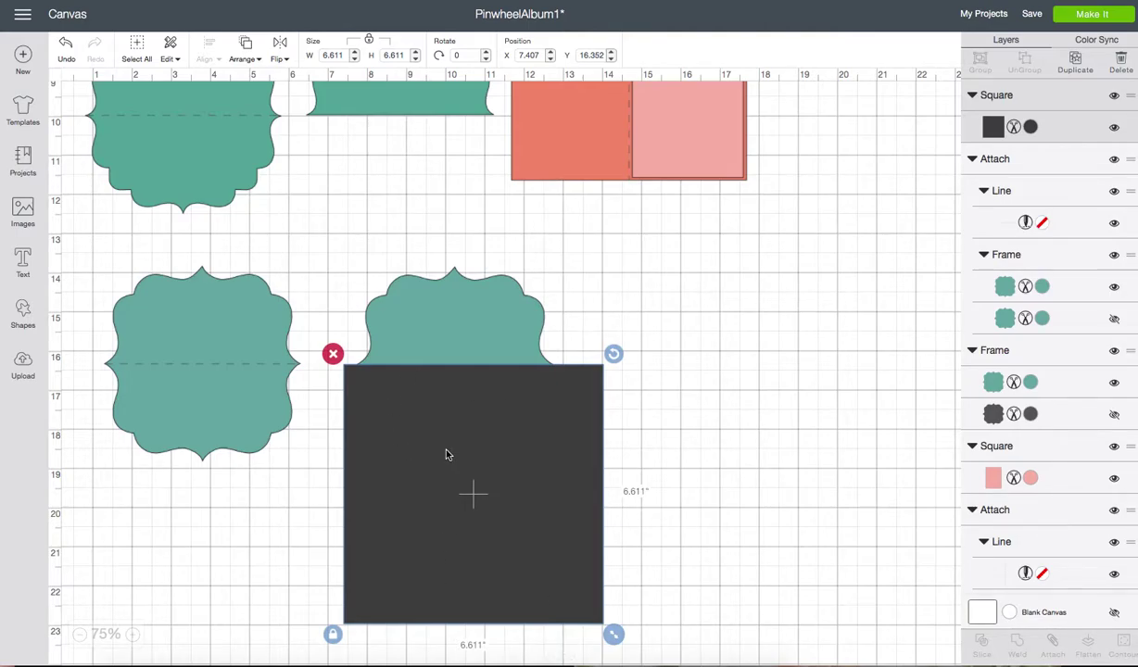
left_click(481, 298, "shift")
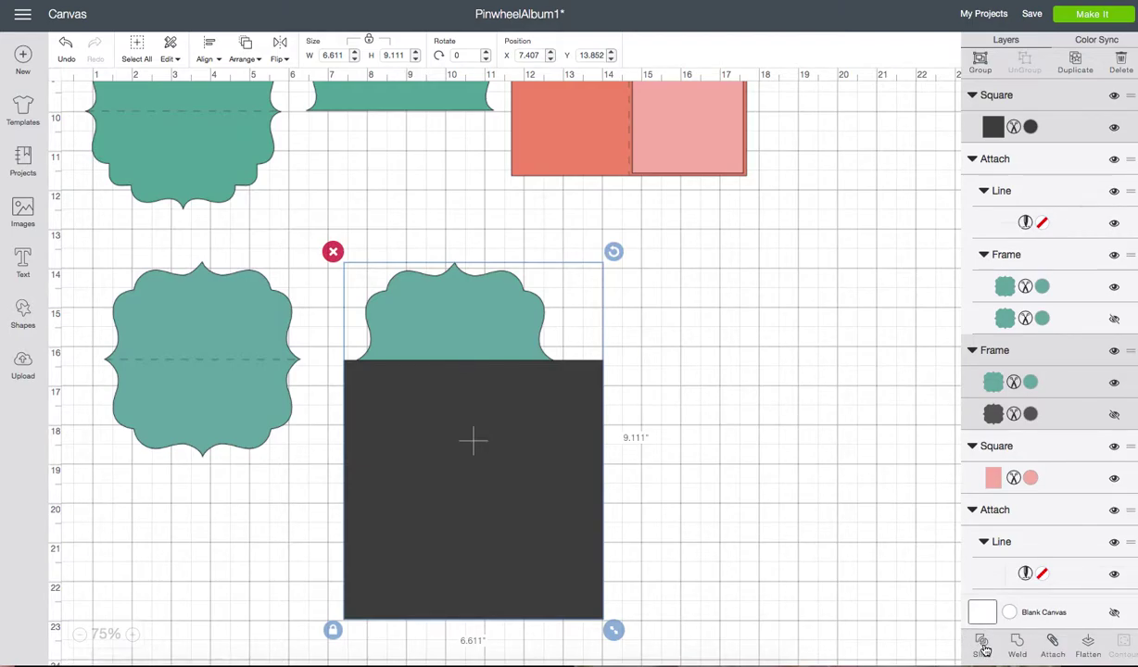
- Slice the right frame with the square, then delete the square leftovers and the lower teal half
left_click(984, 648)
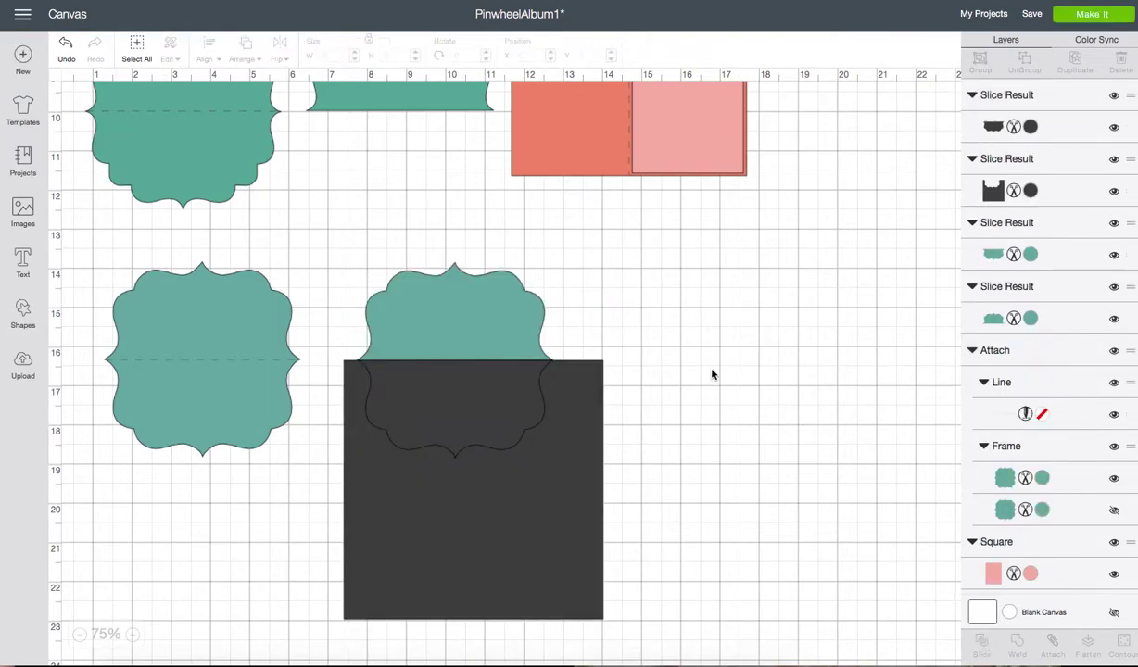
left_click(594, 444)
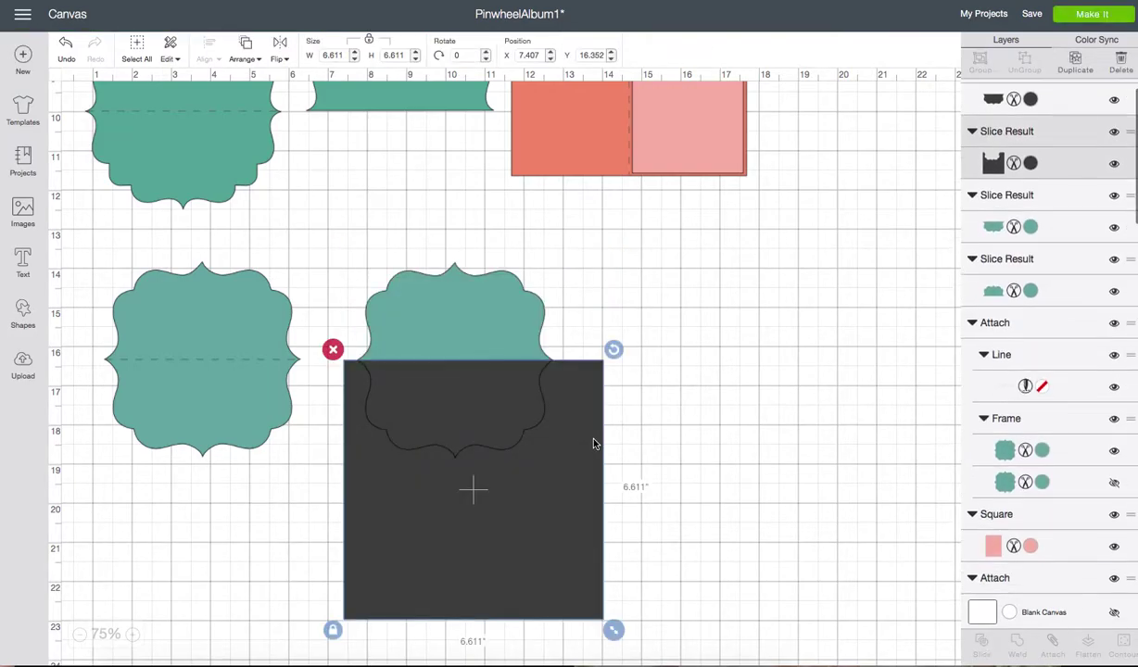
left_click(334, 349)
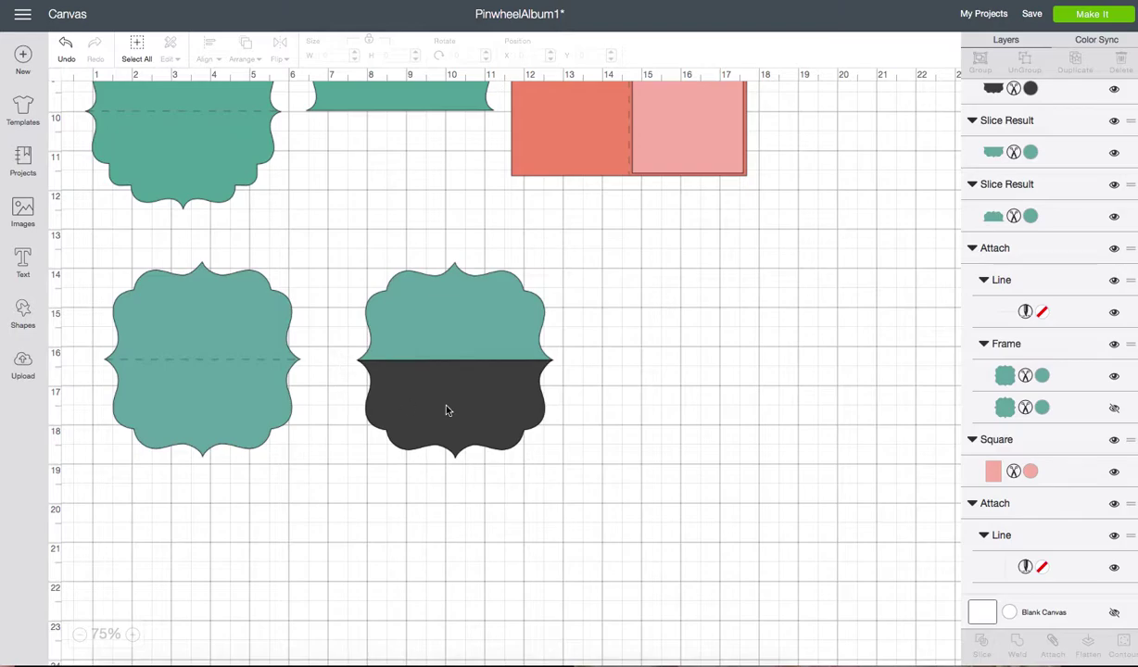
left_click(443, 406)
left_click(347, 351)
left_click(450, 413)
left_click(347, 351)
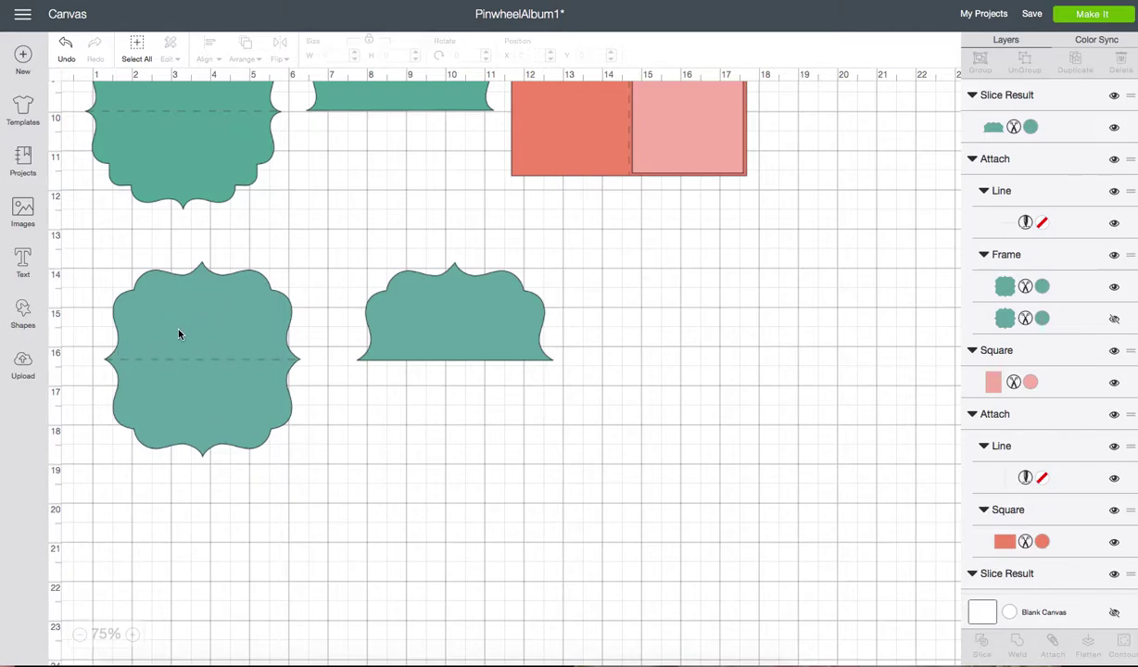
- Shrink the half frame to about 4.7 inches wide to match the full frame's top, placed beside it
scroll(473, 315, "down", 1)
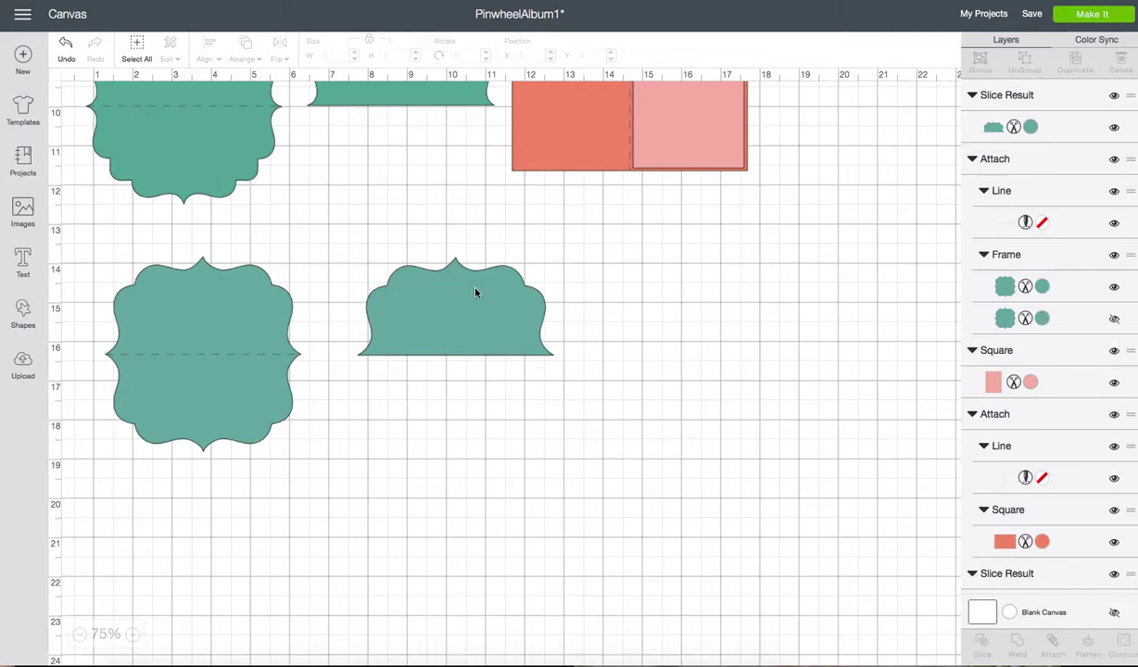
left_click_drag(473, 297, 229, 294)
scroll(306, 320, "down", 1)
mouse_move(316, 353)
left_mouse_down()
mouse_move(267, 333)
mouse_move(308, 354)
left_mouse_up()
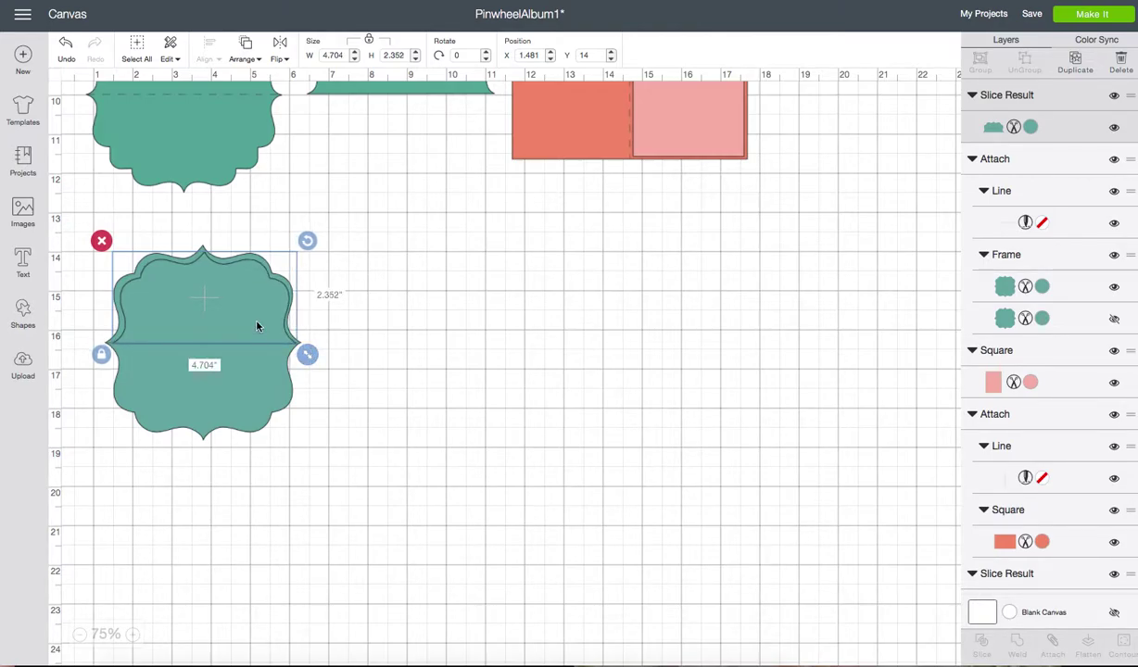
left_click_drag(257, 325, 256, 324)
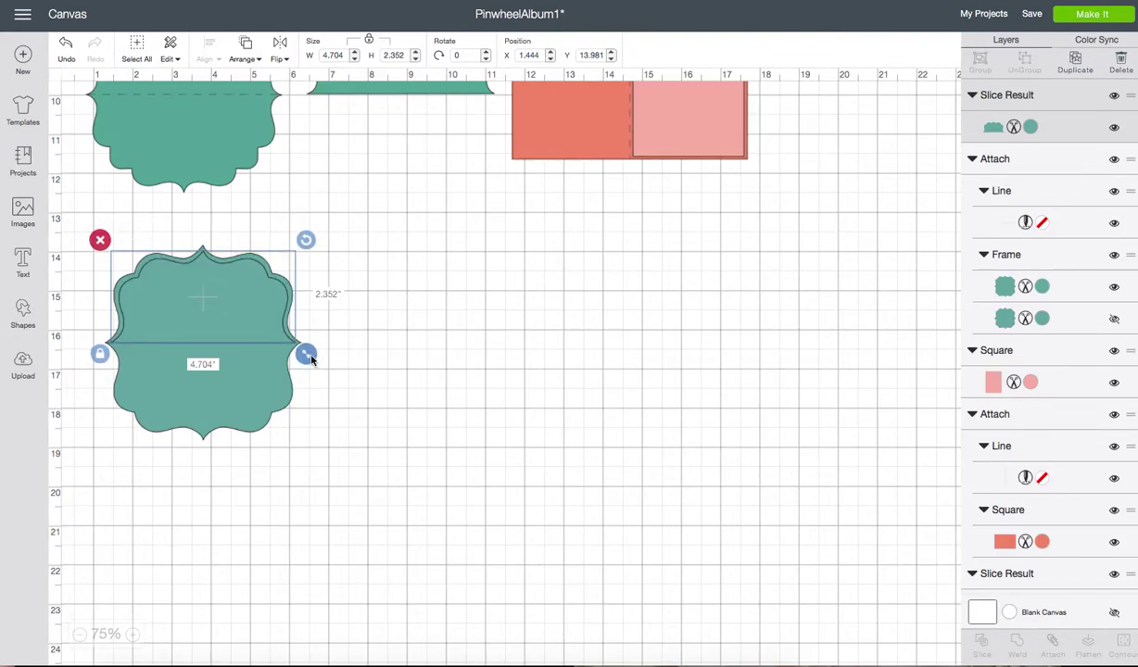
left_click_drag(307, 353, 475, 309)
scroll(254, 312, "down", 1)
scroll(556, 371, "up", 1)
left_click(666, 433)
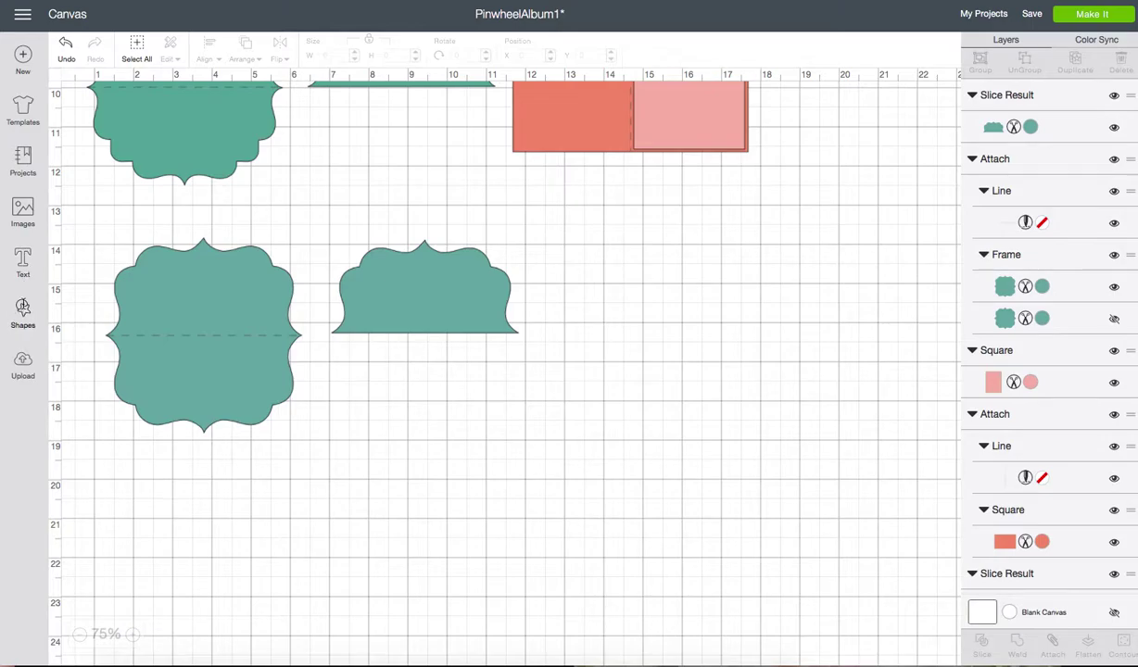
- Add a new square and move it to the lower right beside the frames
left_click(23, 306)
left_click(81, 209)
scroll(577, 320, "up", 5)
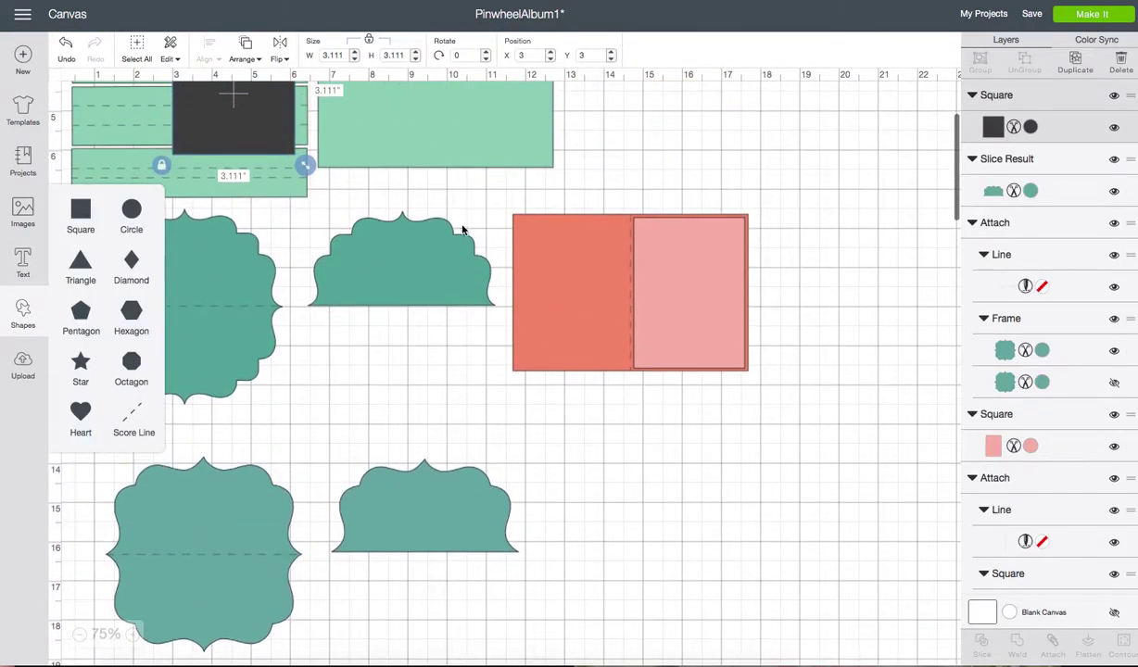
left_click_drag(241, 133, 660, 589)
scroll(818, 616, "down", 5)
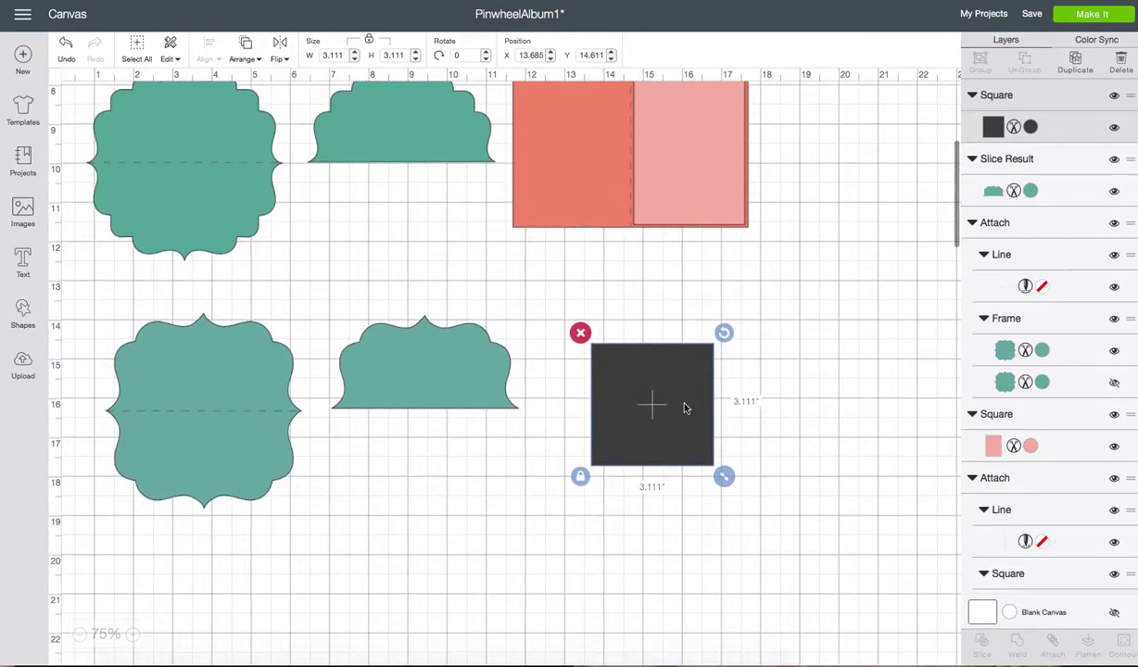
left_click_drag(684, 408, 663, 390)
- Unlock proportions and resize the square to a 6 x 4 inch rectangle
left_click(558, 458)
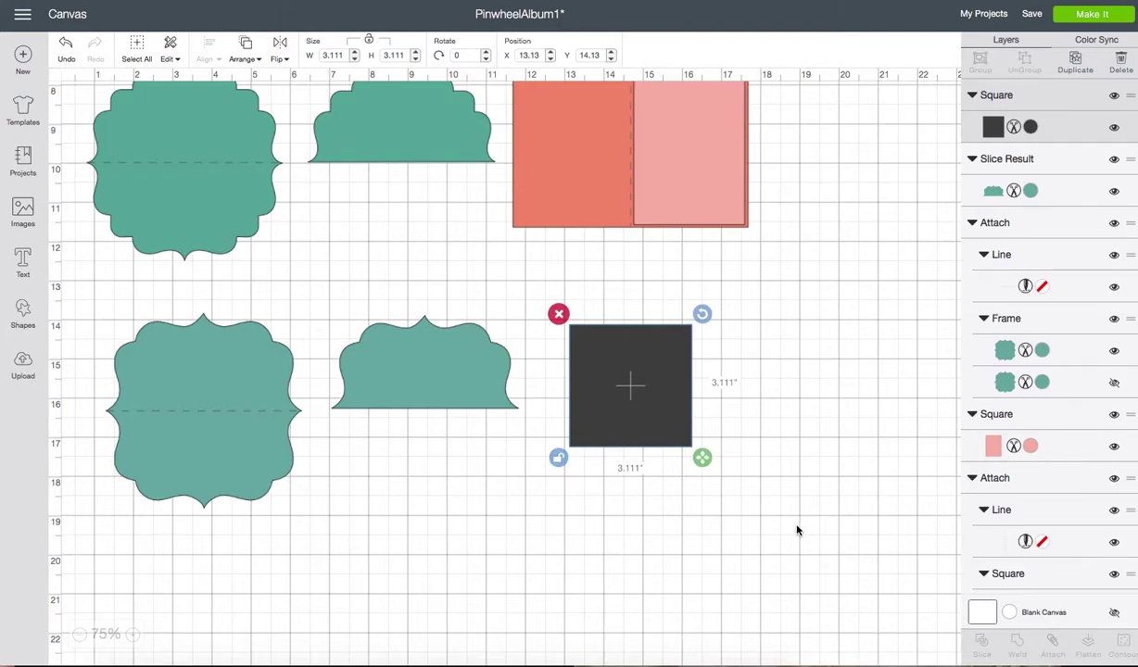
scroll(437, 221, "up", 1)
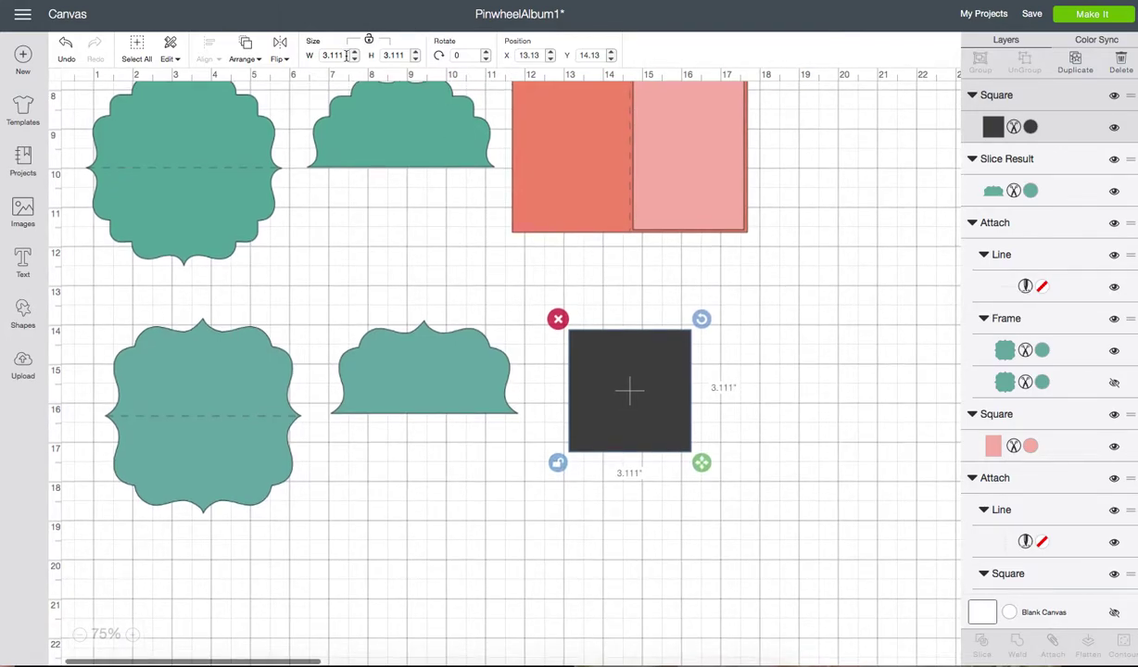
left_click(333, 55)
type("6")
left_click(406, 54)
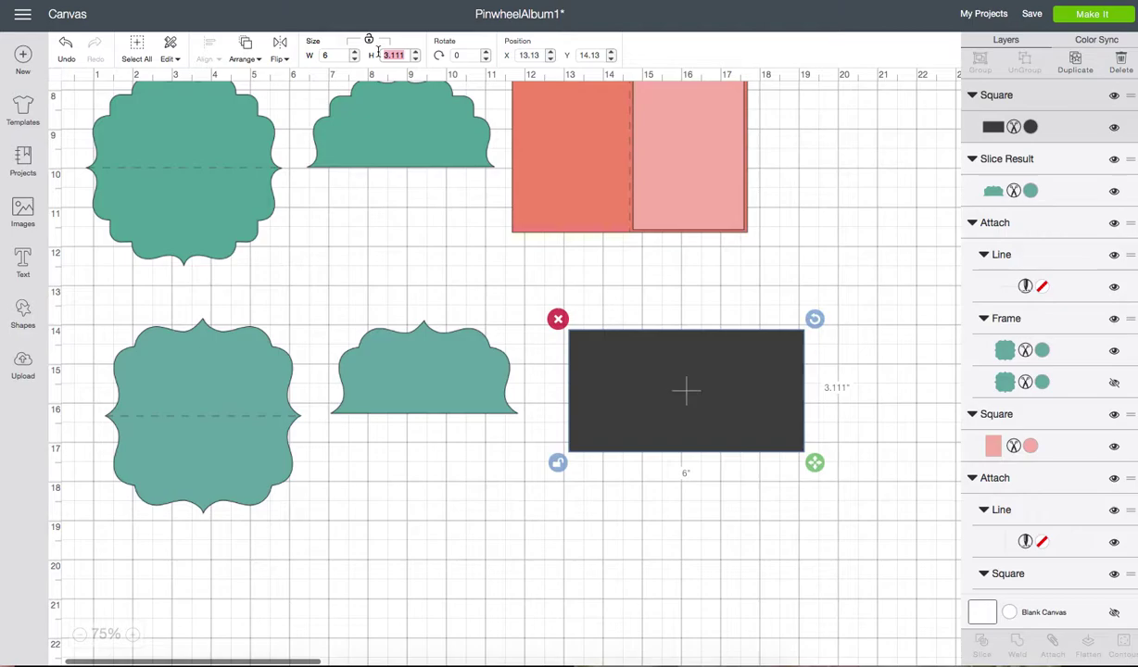
type("4")
key("Return")
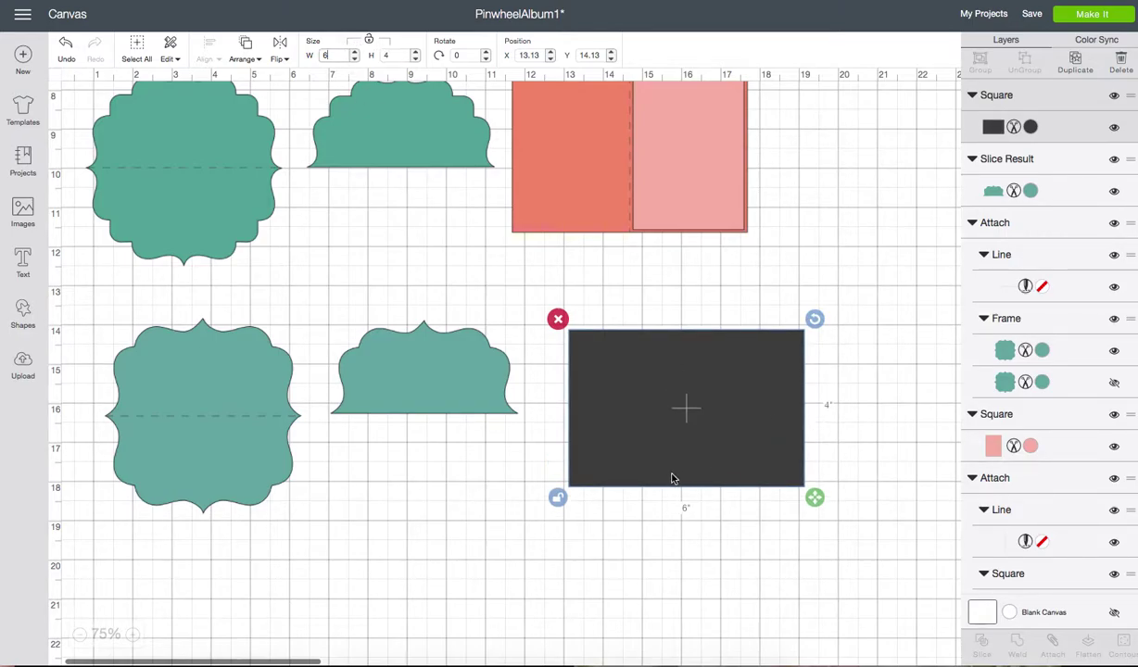
left_click(557, 497)
- Colour the rectangle salmon (#F58F73)
left_click(1012, 131)
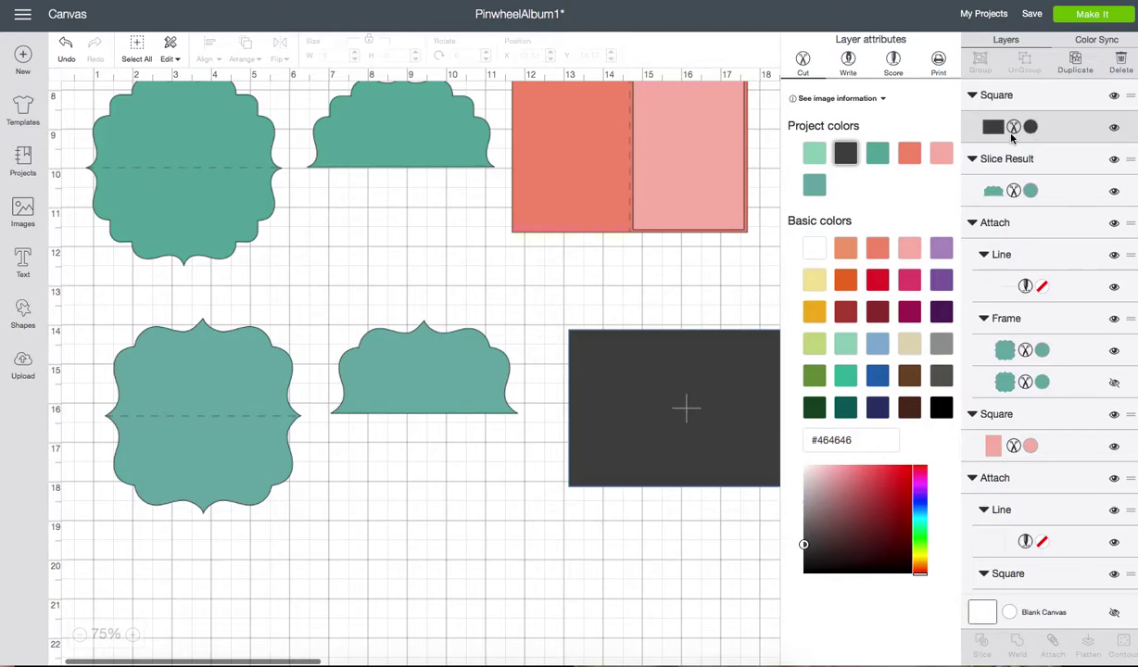
left_click(909, 153)
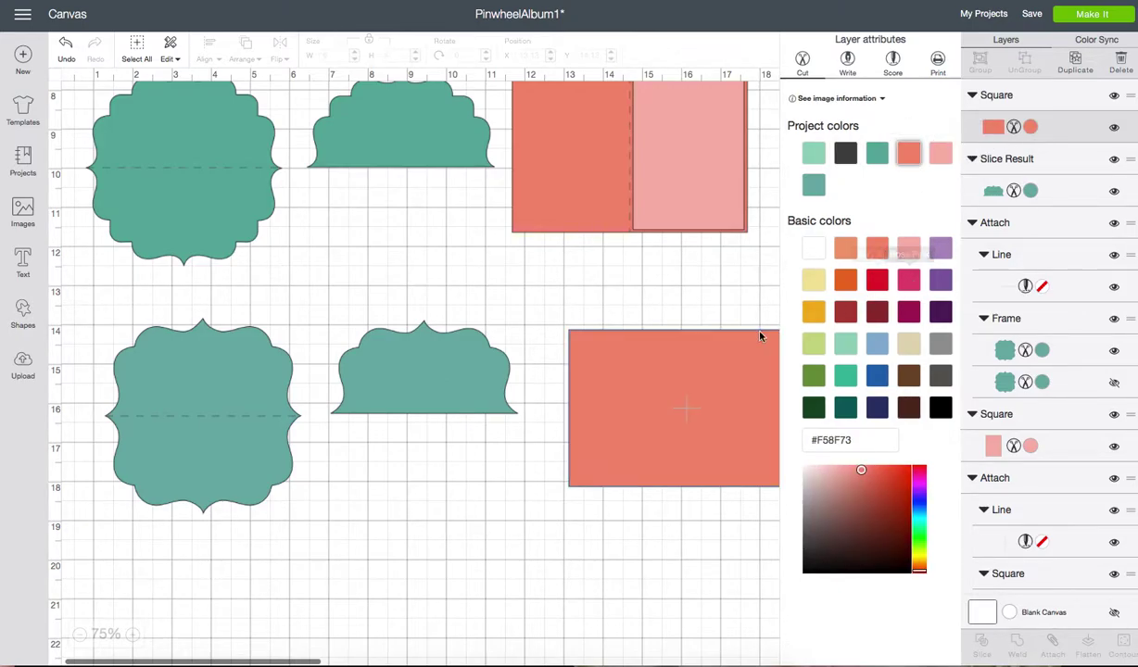
left_click(657, 274)
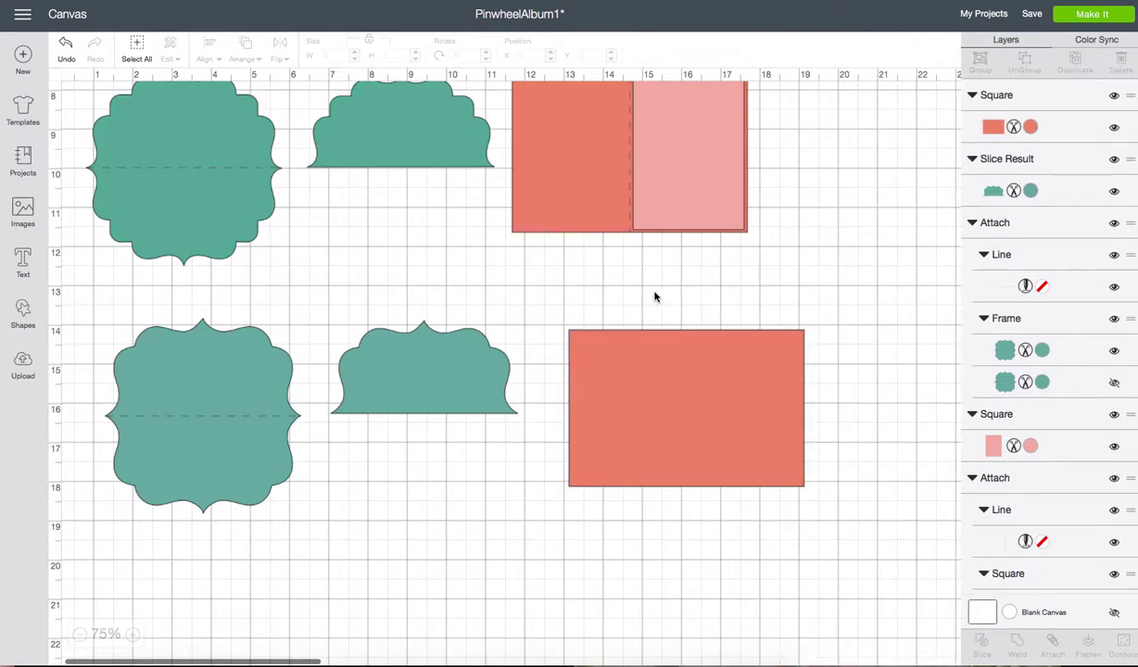
- Add a score line beside the cards and set its height to 4 inches
left_click(25, 315)
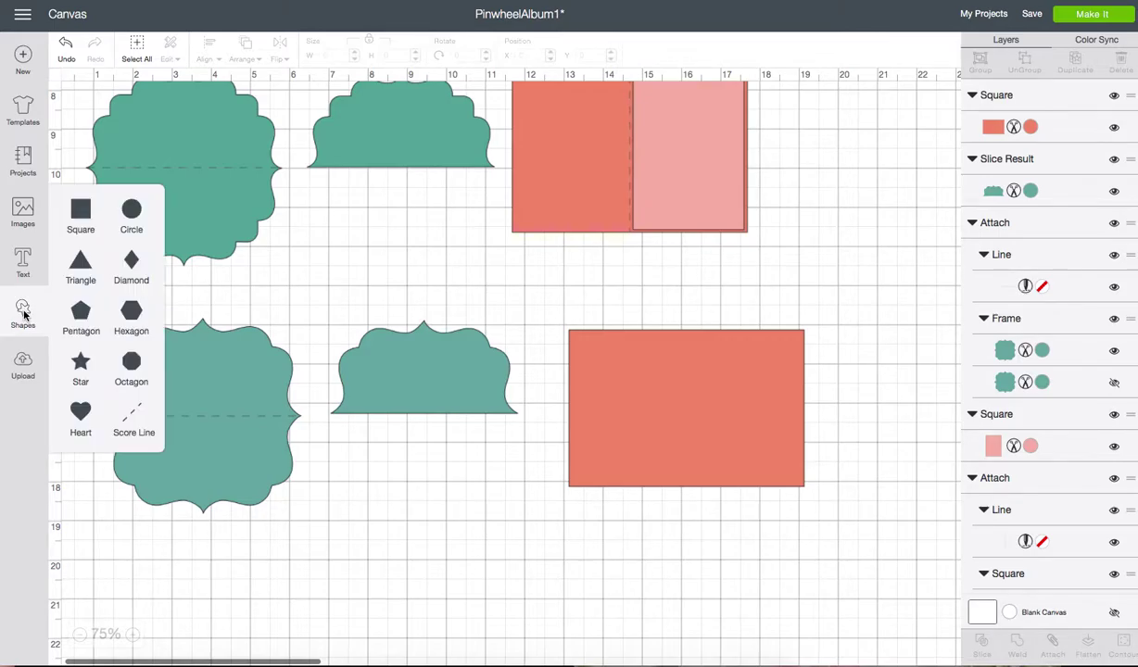
left_click(124, 421)
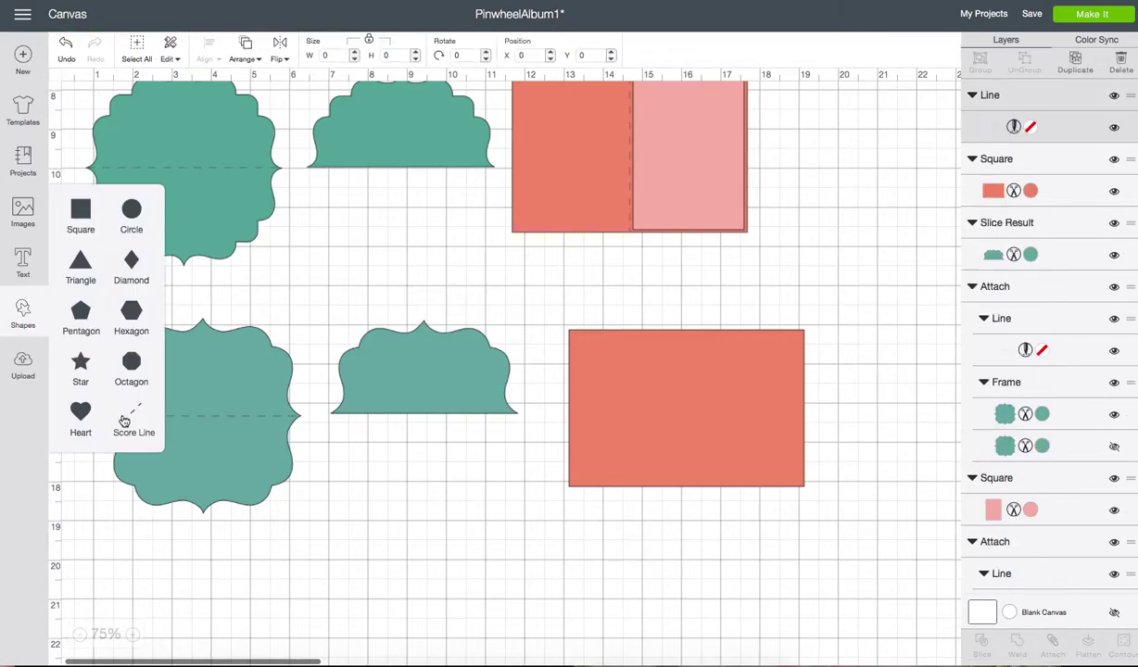
scroll(292, 209, "up", 5)
scroll(292, 210, "up", 1)
left_click(623, 225)
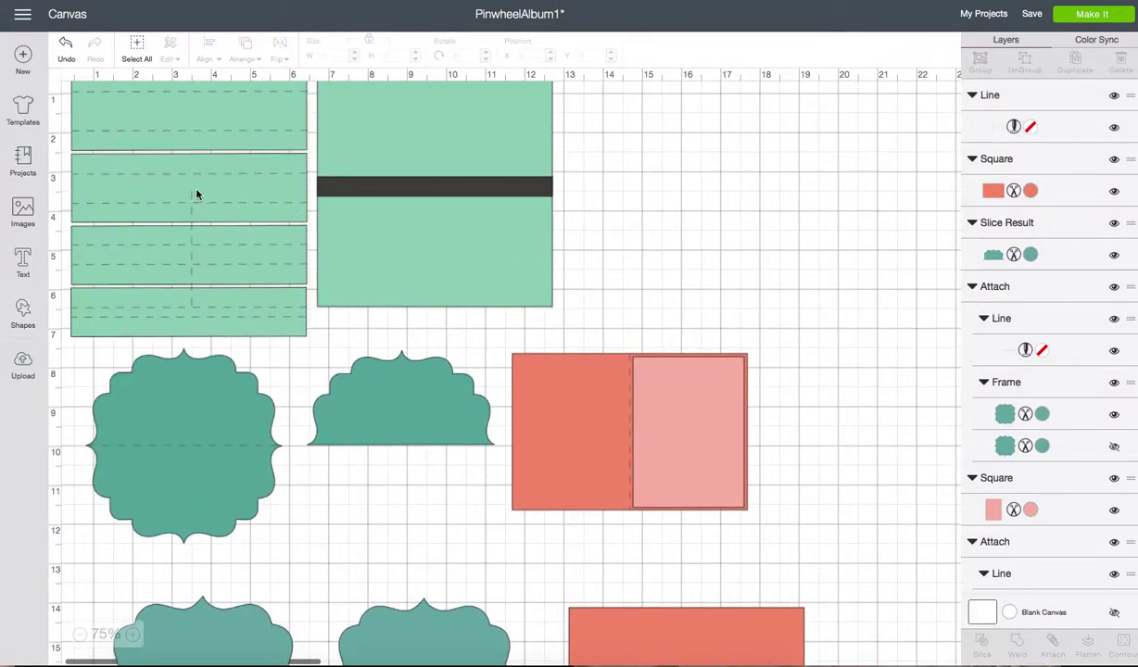
left_click_drag(191, 199, 825, 443)
scroll(915, 521, "down", 5)
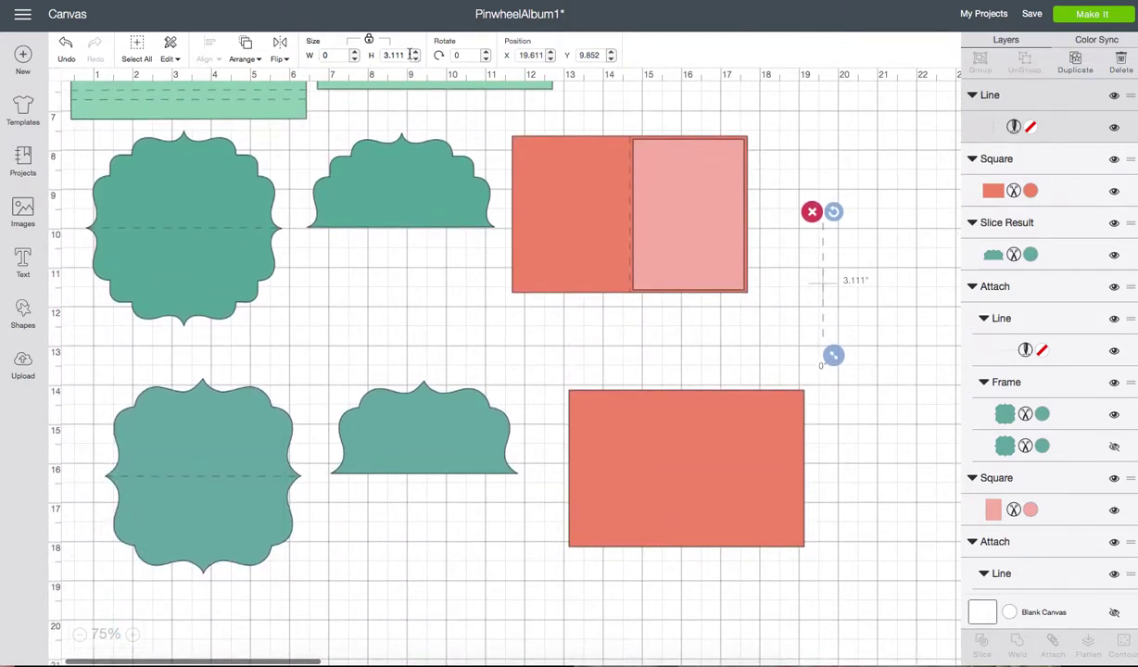
left_click_drag(401, 55, 362, 55)
type("4")
key("Return")
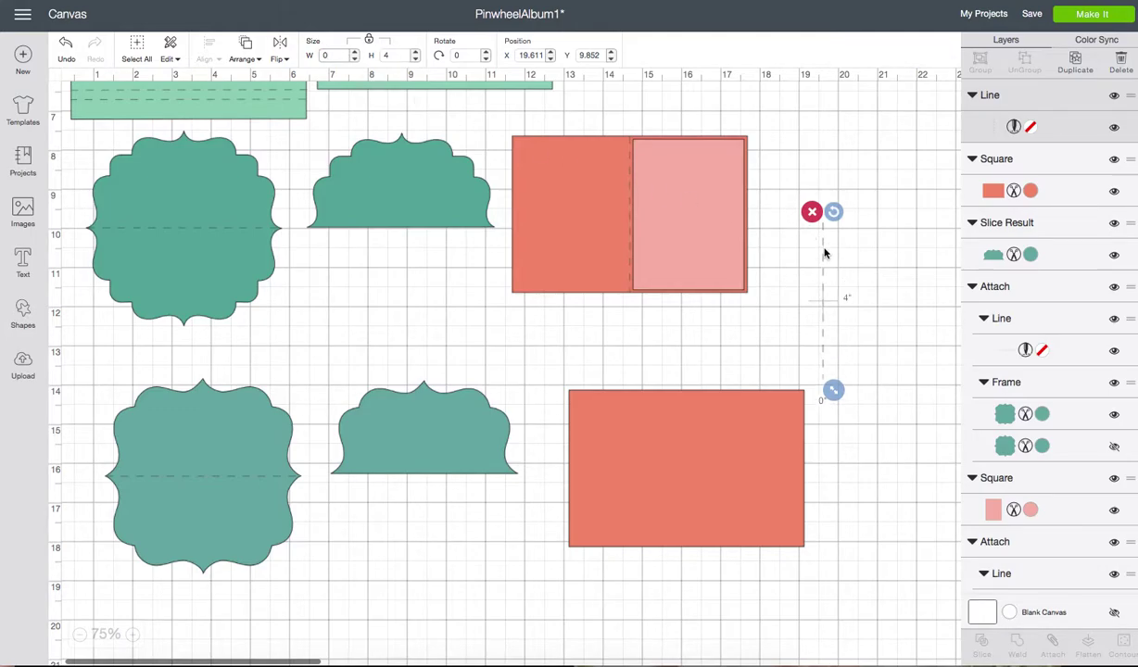
- Place the line on the lower orange card, centre-align it, and attach it to the card
left_click_drag(824, 248, 684, 417)
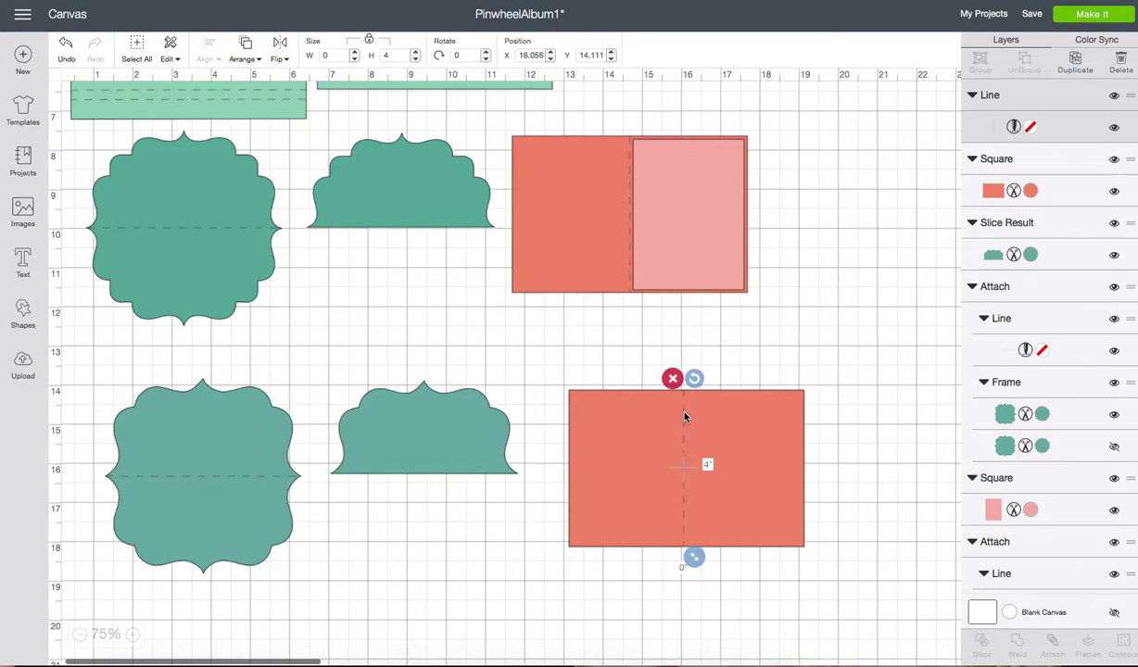
left_click(629, 414)
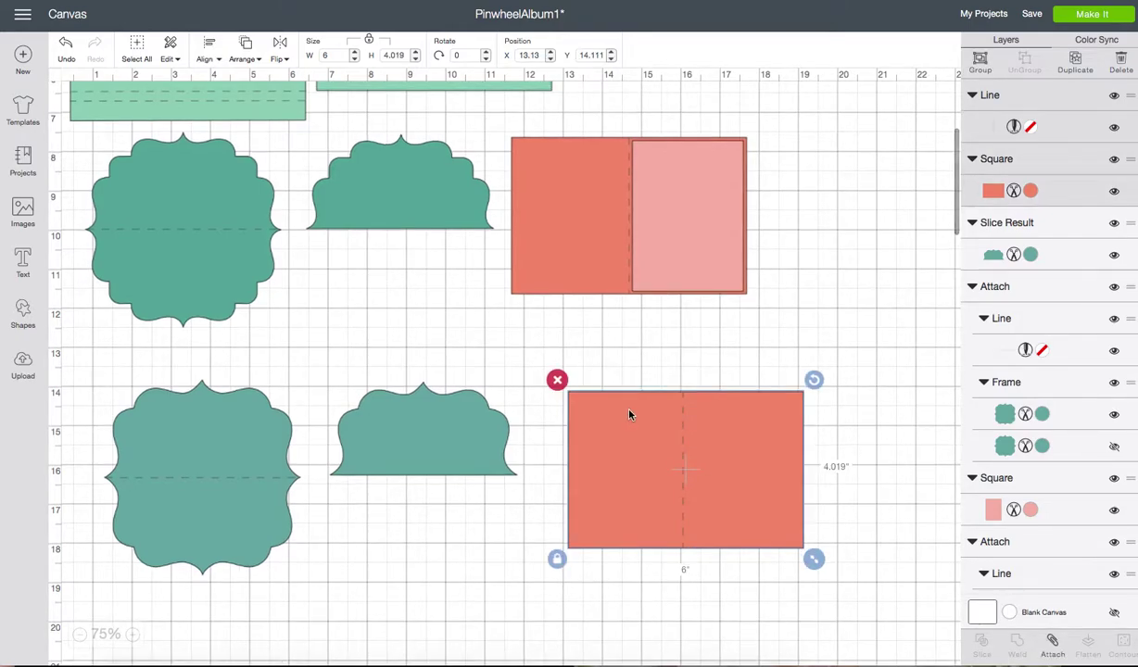
left_click(208, 62)
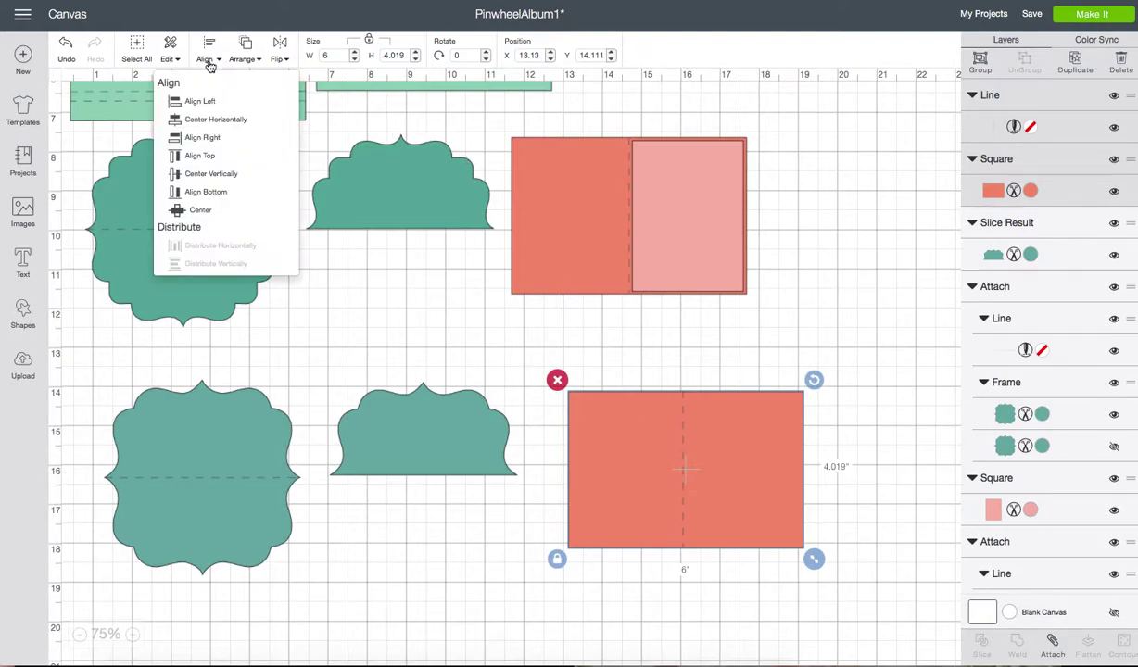
left_click(201, 212)
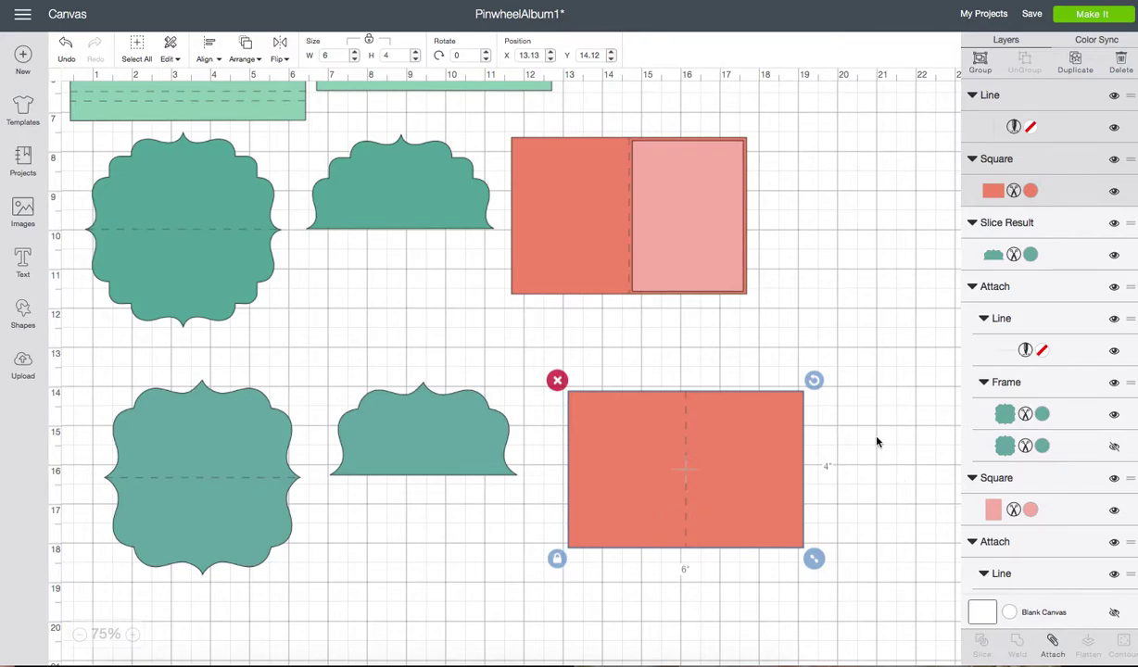
left_click(1054, 644)
left_click(917, 451)
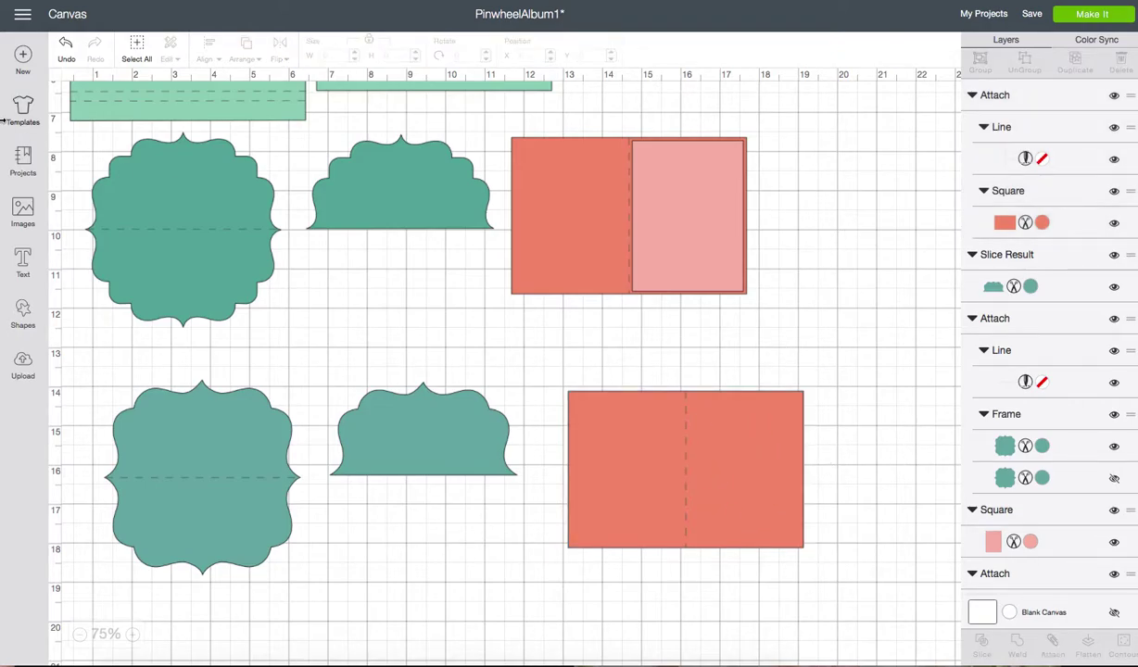
- Add a pink square panel, unlocked and resized to about 2.8 x 3.85 inches, on the lower card's right half
left_click(25, 301)
left_click(79, 213)
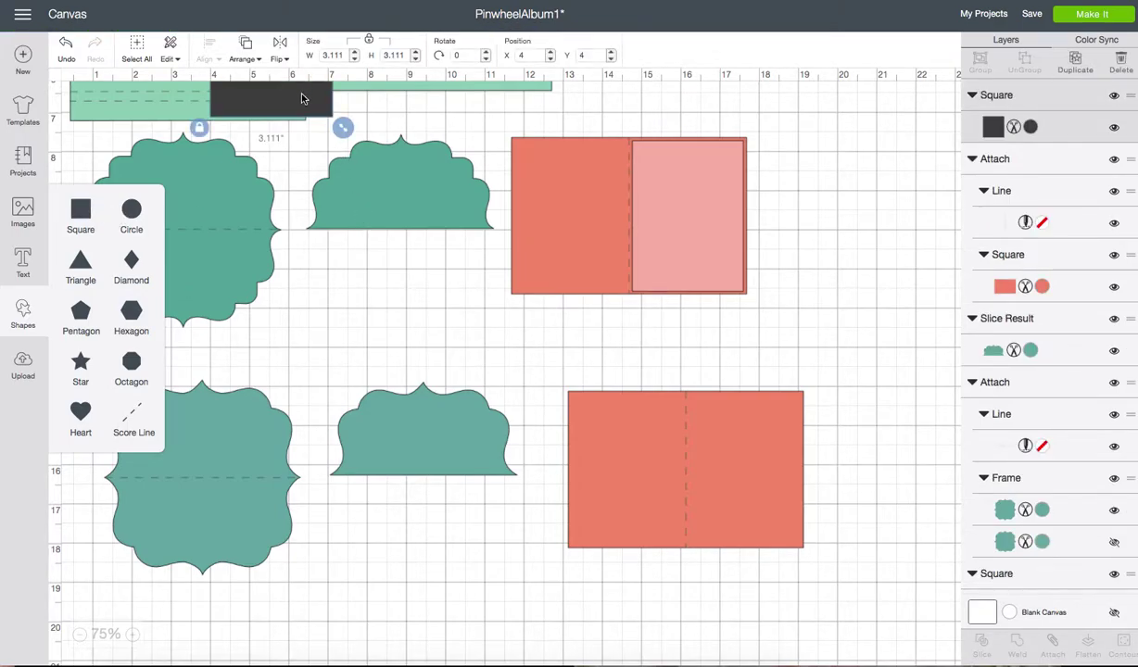
left_click_drag(299, 97, 780, 499)
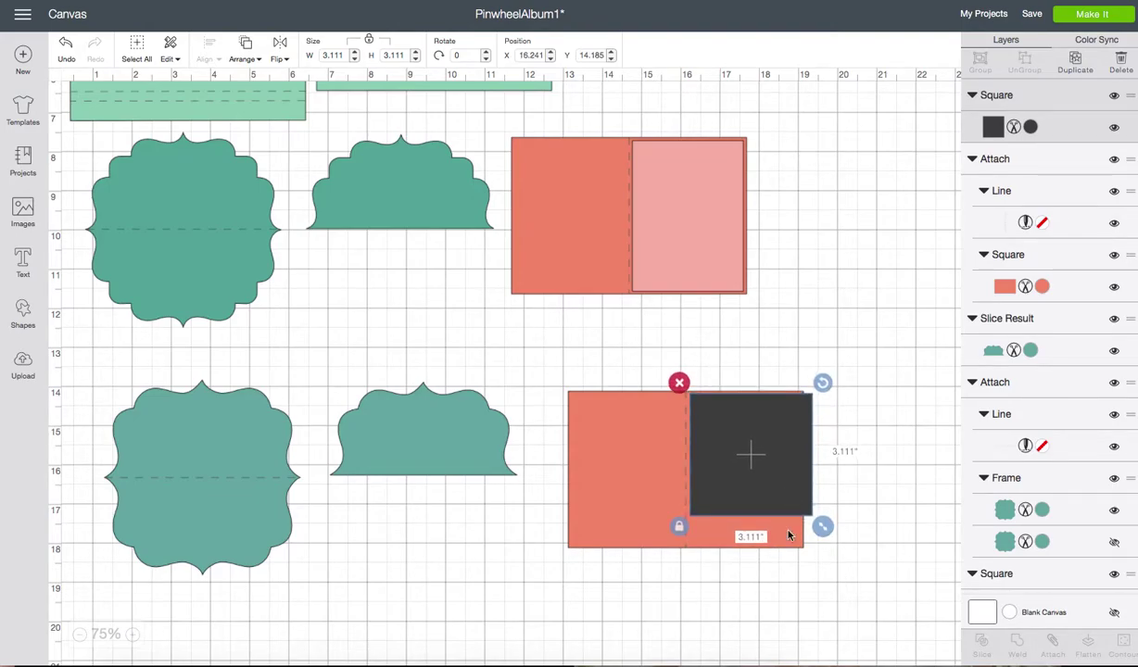
left_click(680, 526)
left_click_drag(823, 526, 813, 556)
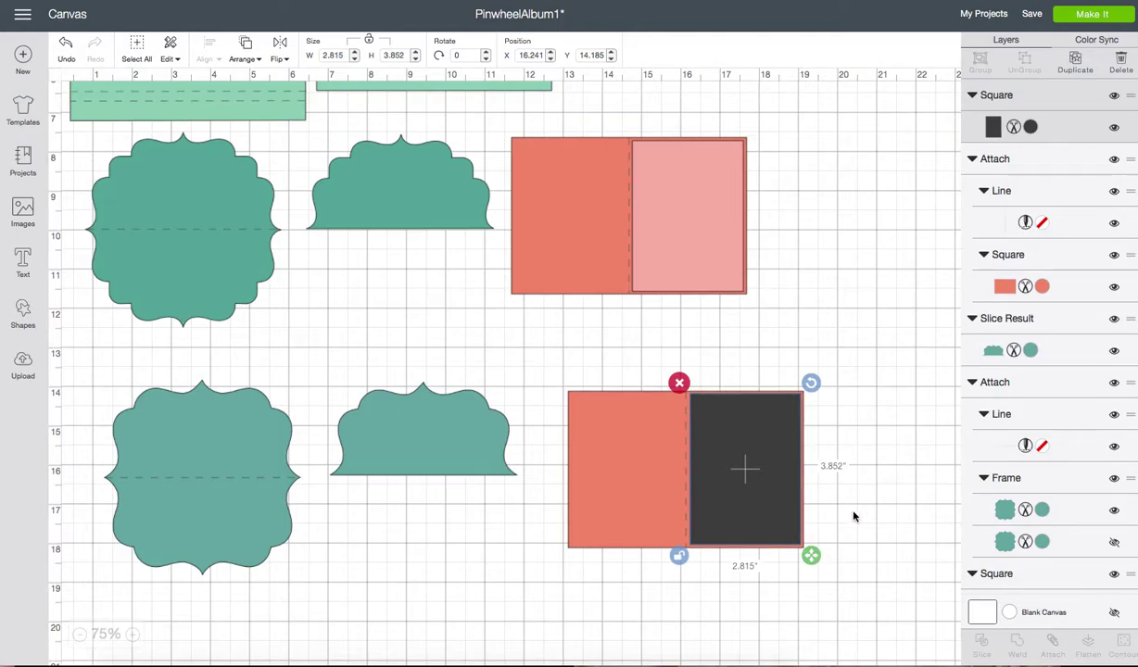
left_click(1030, 126)
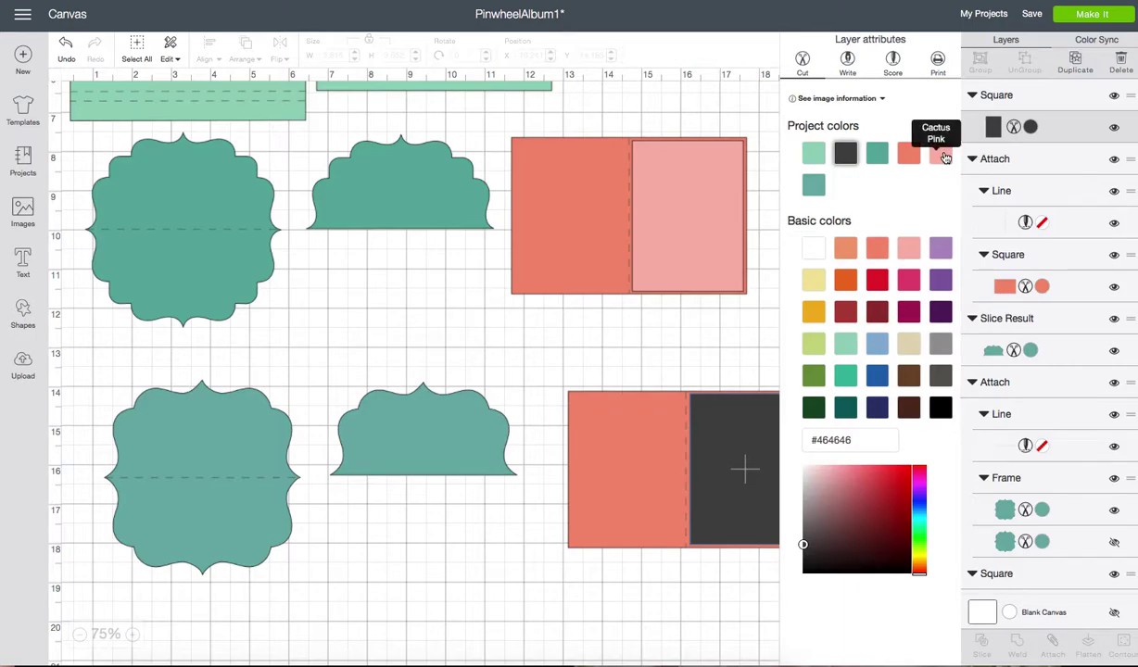
left_click(940, 153)
left_click(741, 337)
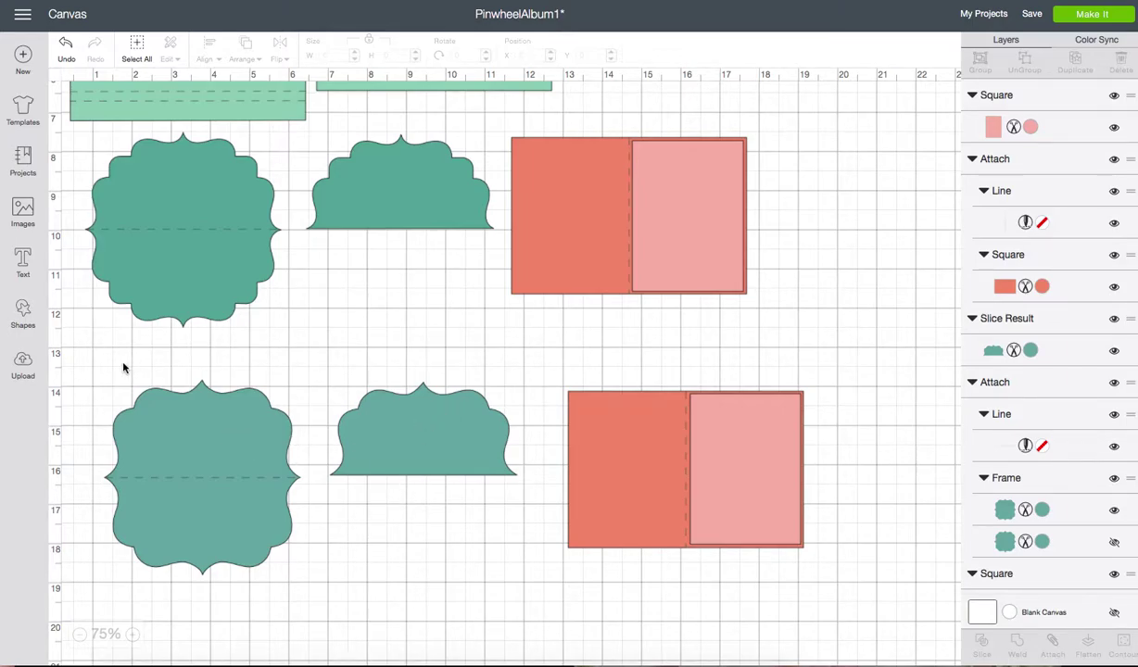
- Delete the bottom row of frames and card
left_click_drag(79, 359, 791, 588)
left_click(88, 369)
scroll(725, 428, "up", 5)
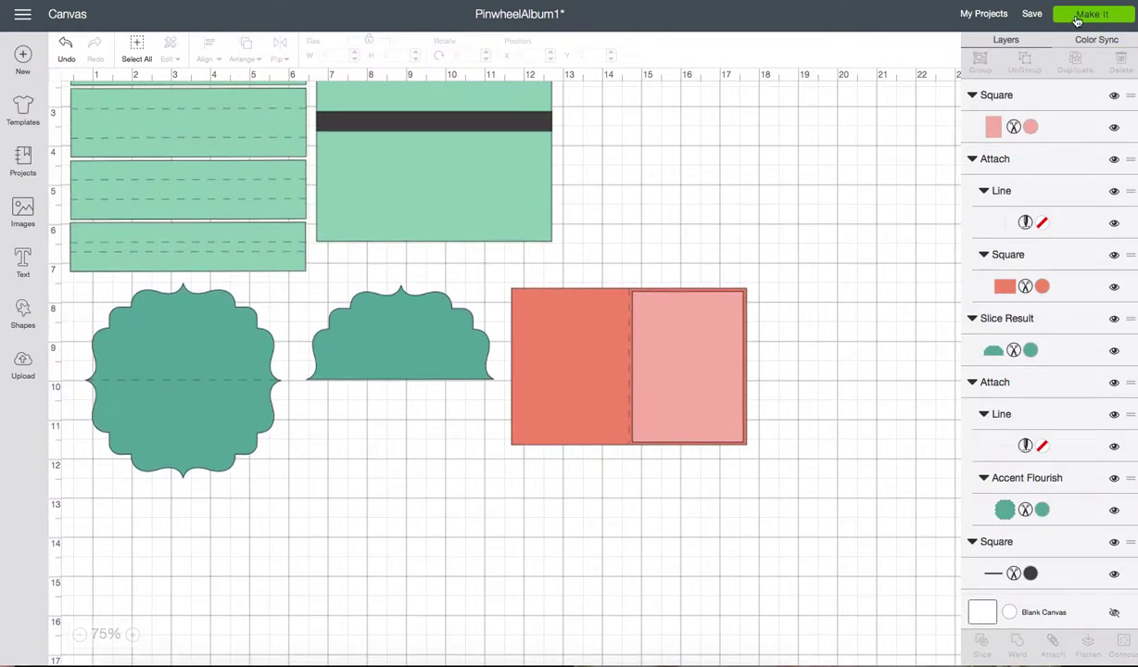
- Send the project to the cutting mats with Make It and show mat 6
left_click(1079, 16)
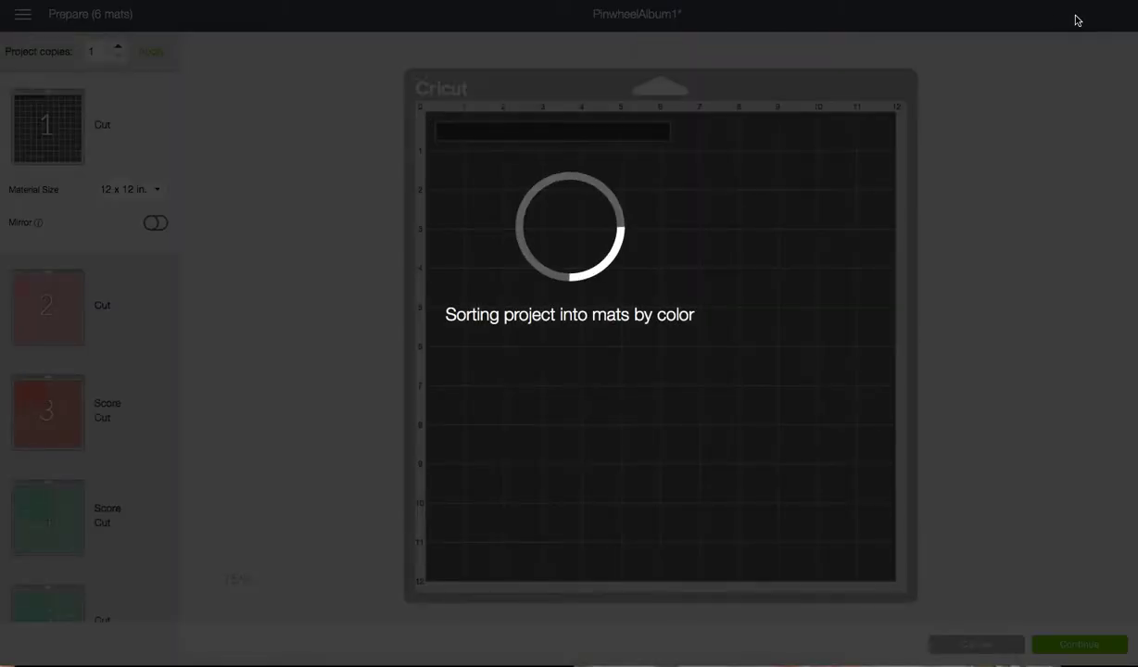
scroll(157, 505, "down", 3)
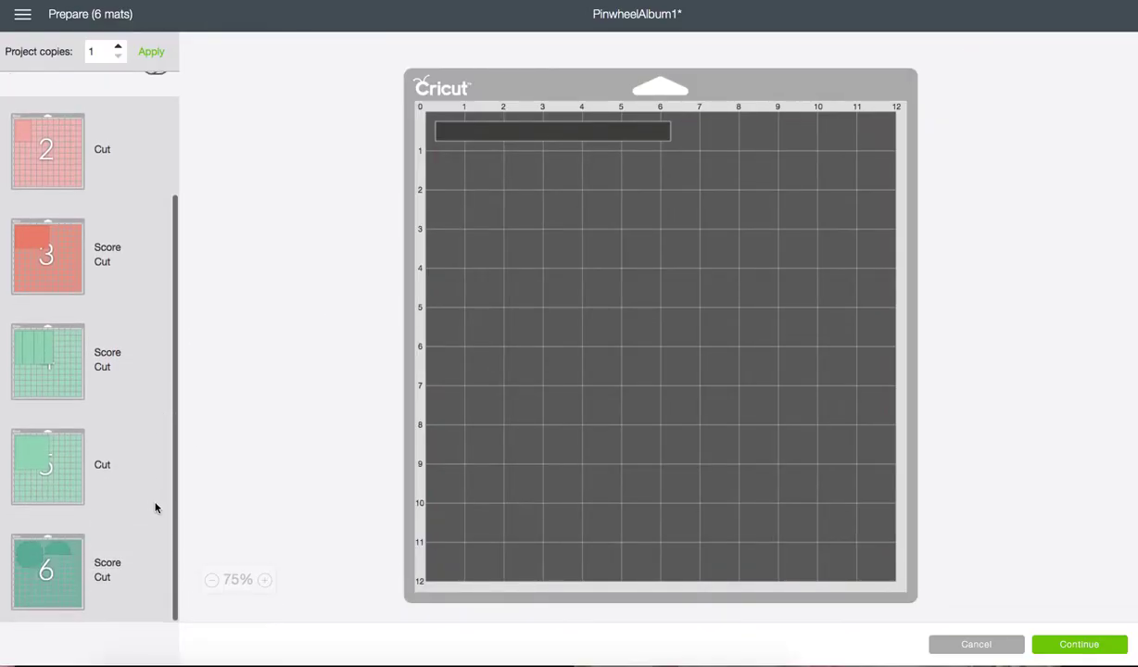
left_click(78, 562)
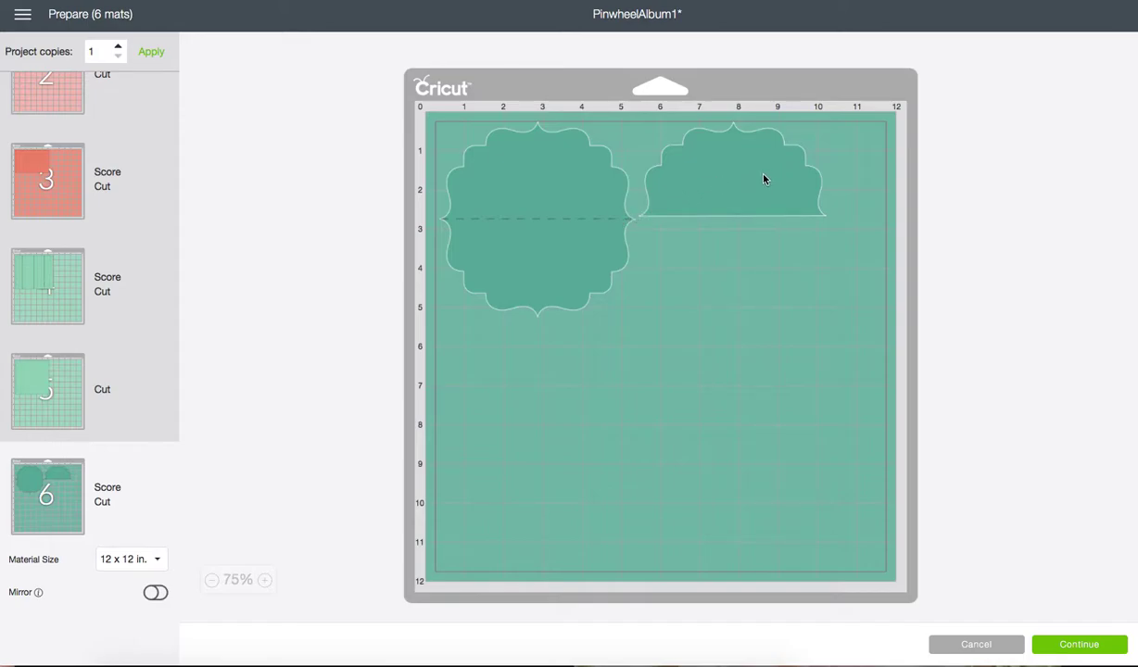
- Move mat 6's half frame into the mat's top-right corner
left_click_drag(765, 179, 808, 193)
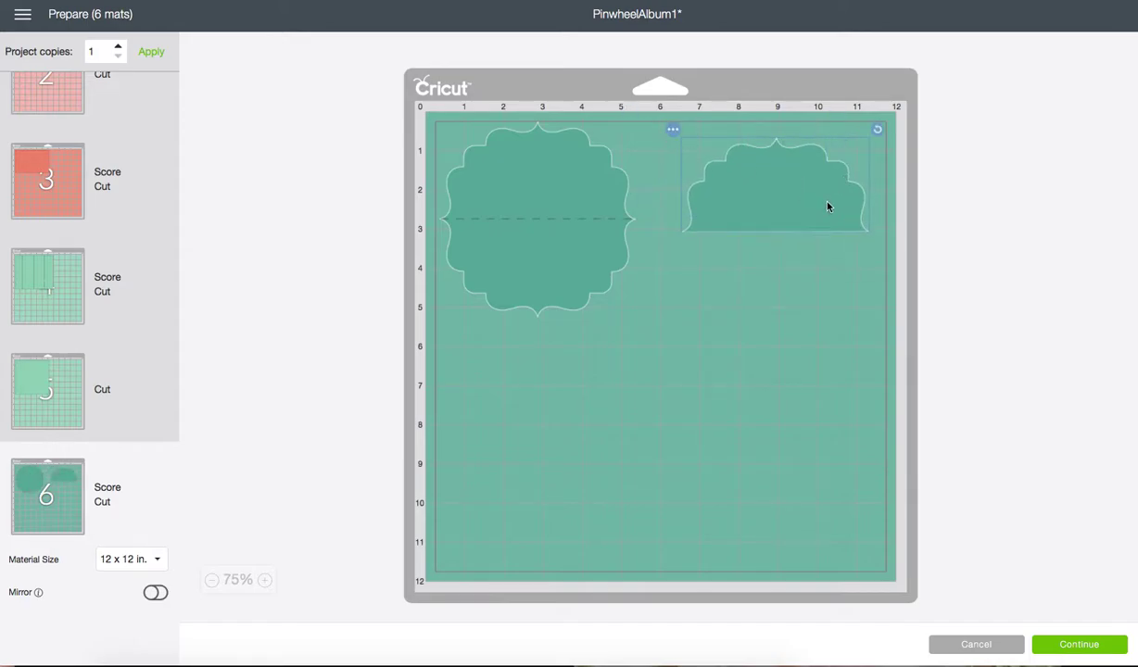
mouse_move(805, 196)
left_mouse_down()
mouse_move(800, 236)
mouse_move(820, 211)
mouse_move(789, 198)
left_mouse_up()
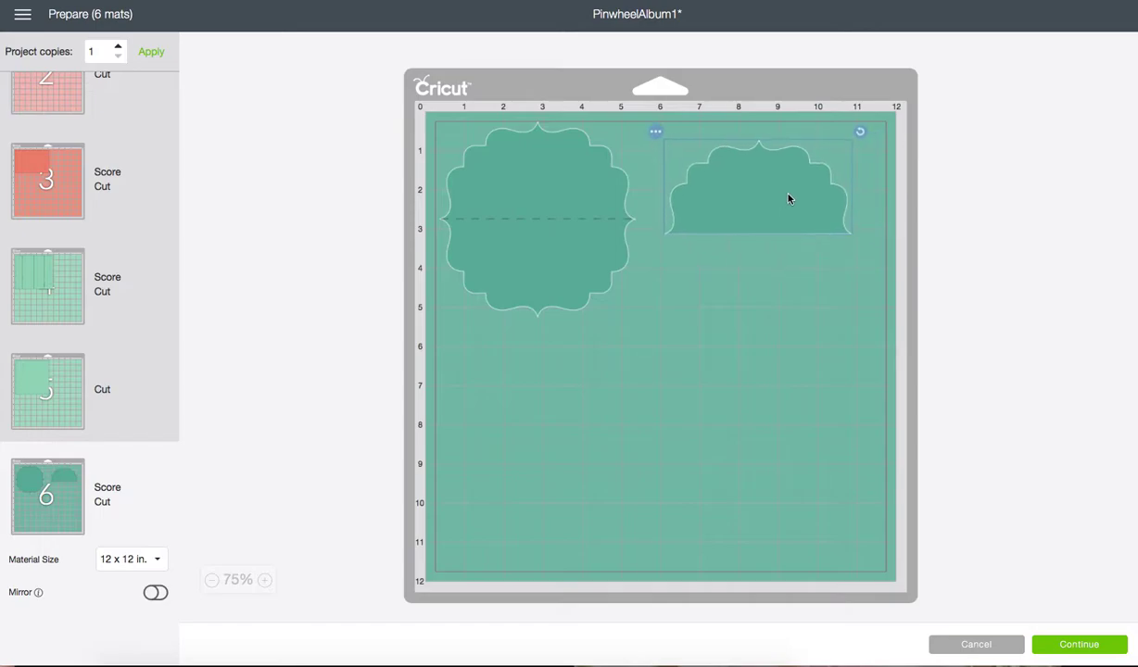
left_click(656, 132)
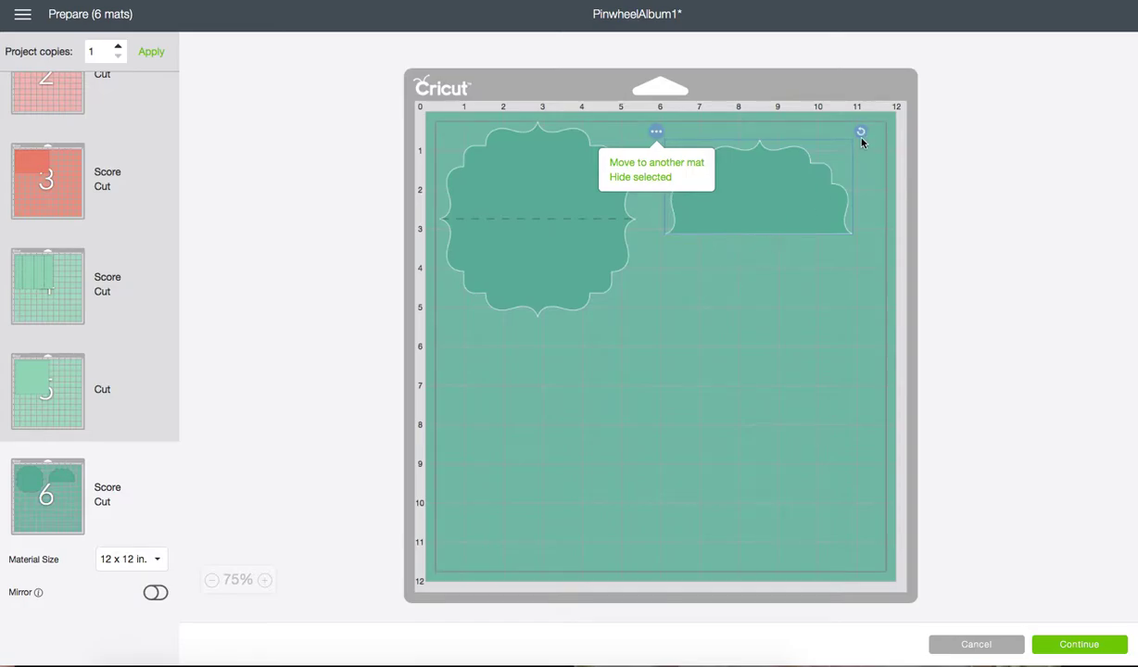
left_click(786, 289)
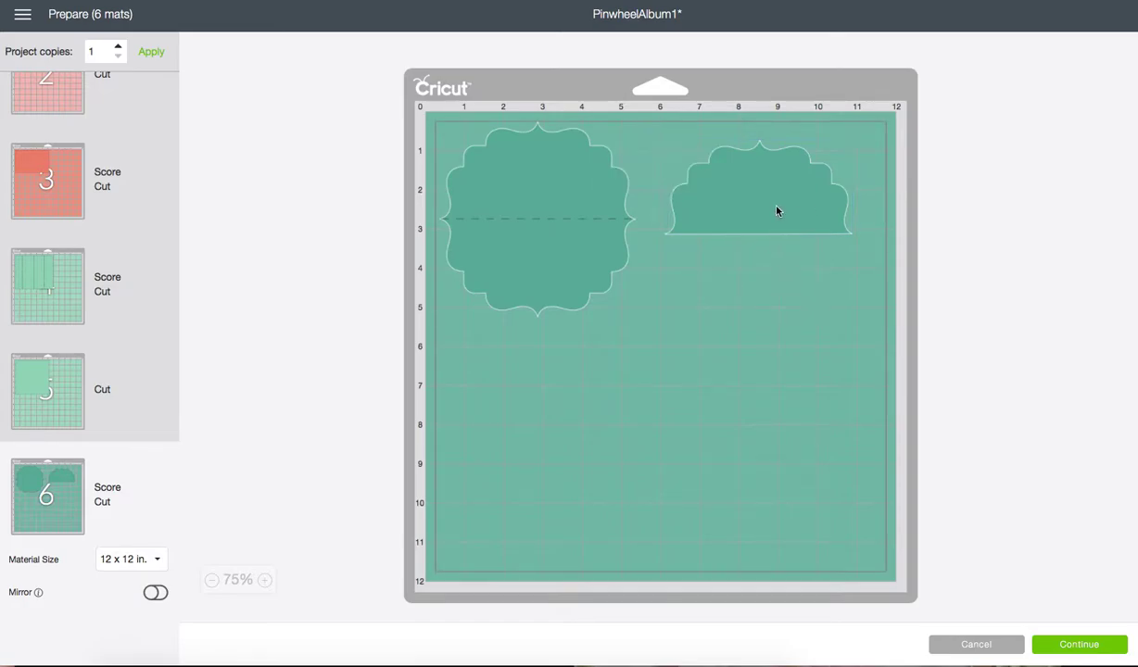
left_click_drag(776, 211, 807, 195)
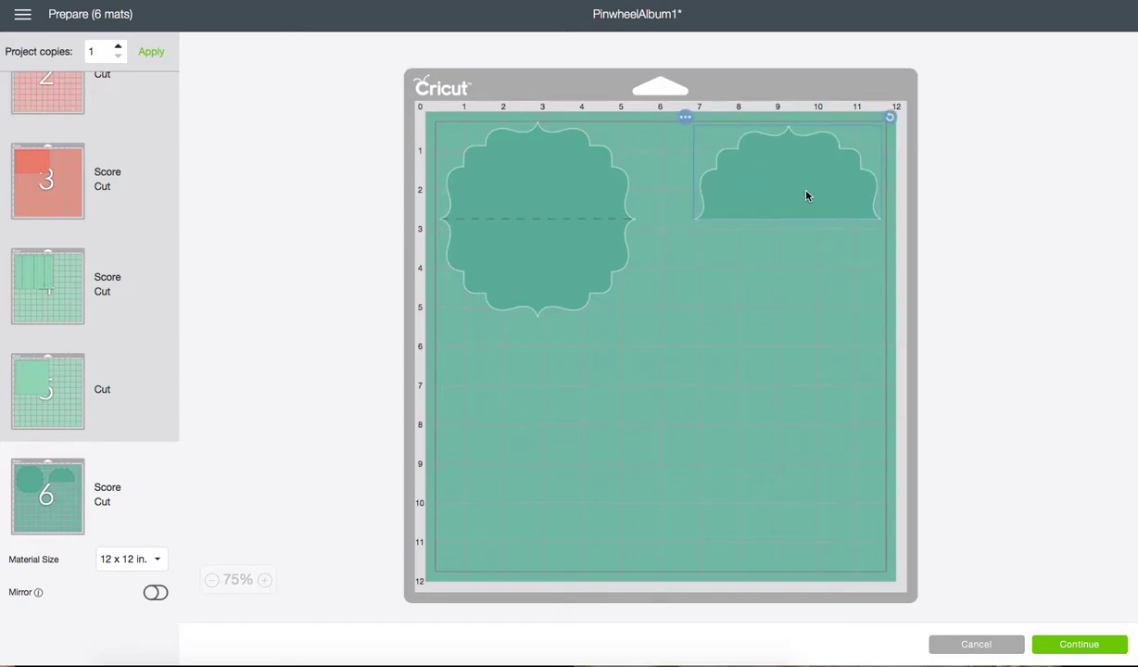
left_click(787, 317)
scroll(648, 185, "down", 1)
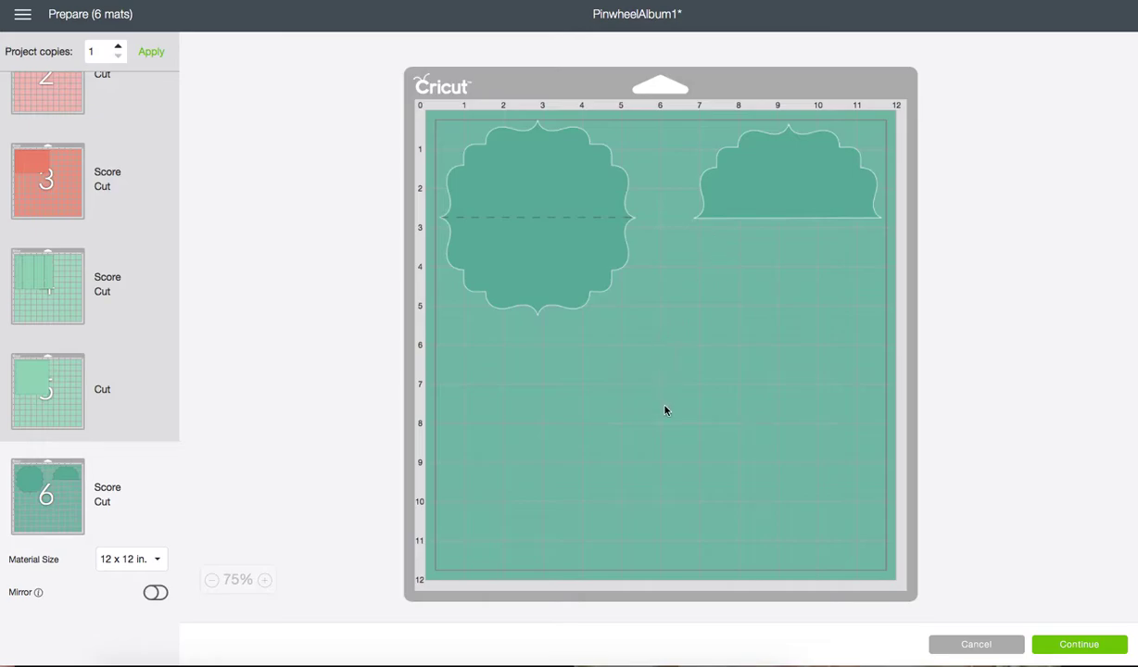
- Cancel the Prepare screen to return to the PinwheelAlbum1 canvas
left_click(1002, 646)
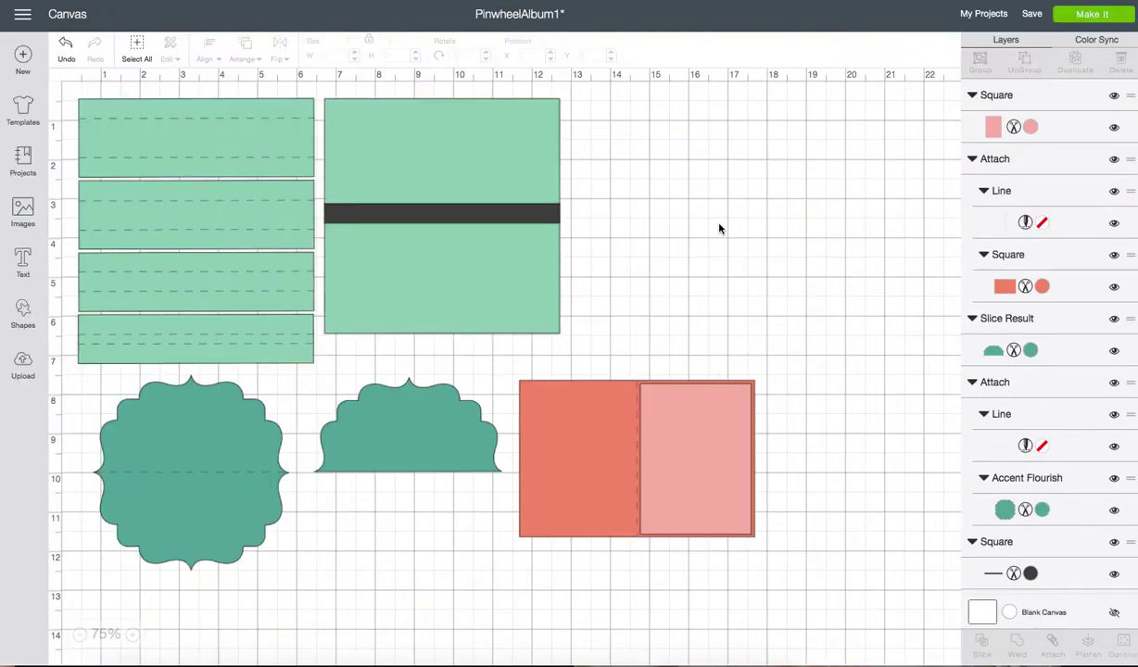